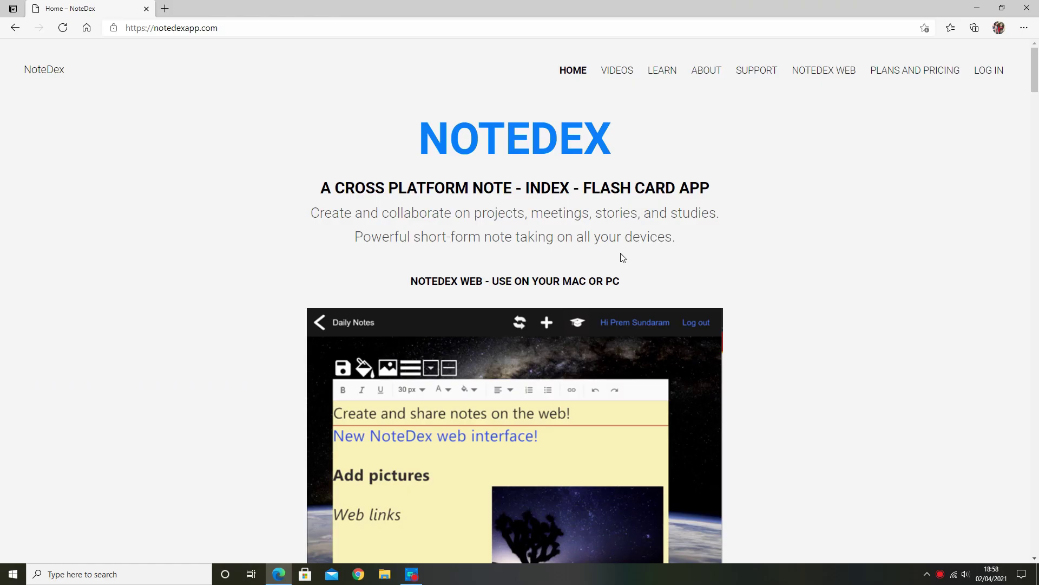
- Log in to NoteDex Web from the NoteDex homepage in Edge
{"action": "scroll", "coordinate": [623, 257], "scroll_direction": "down", "scroll_amount": 6}
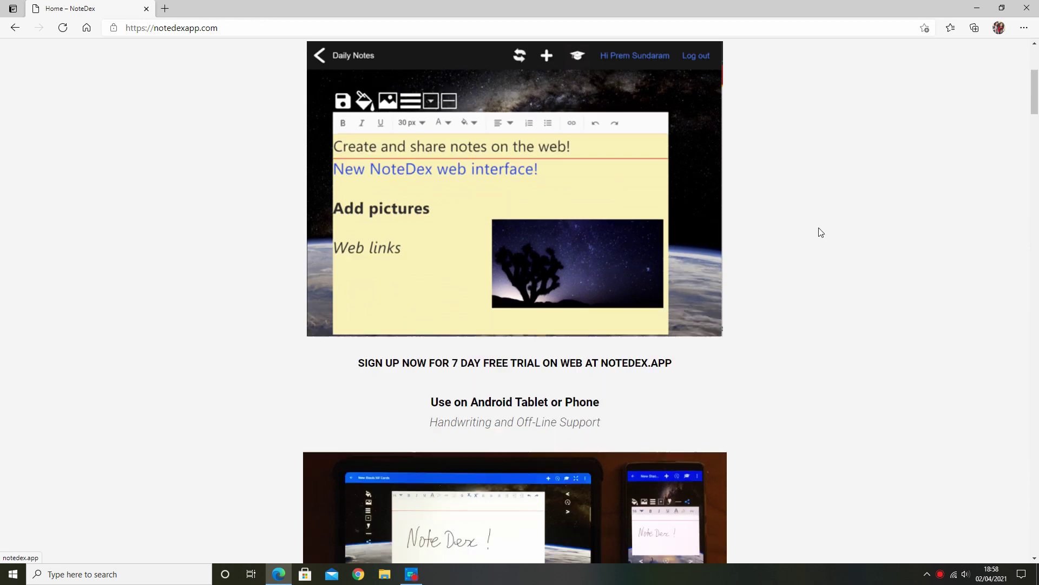
{"action": "scroll", "coordinate": [818, 231], "scroll_direction": "down", "scroll_amount": 4}
{"action": "scroll", "coordinate": [820, 232], "scroll_direction": "up", "scroll_amount": 8}
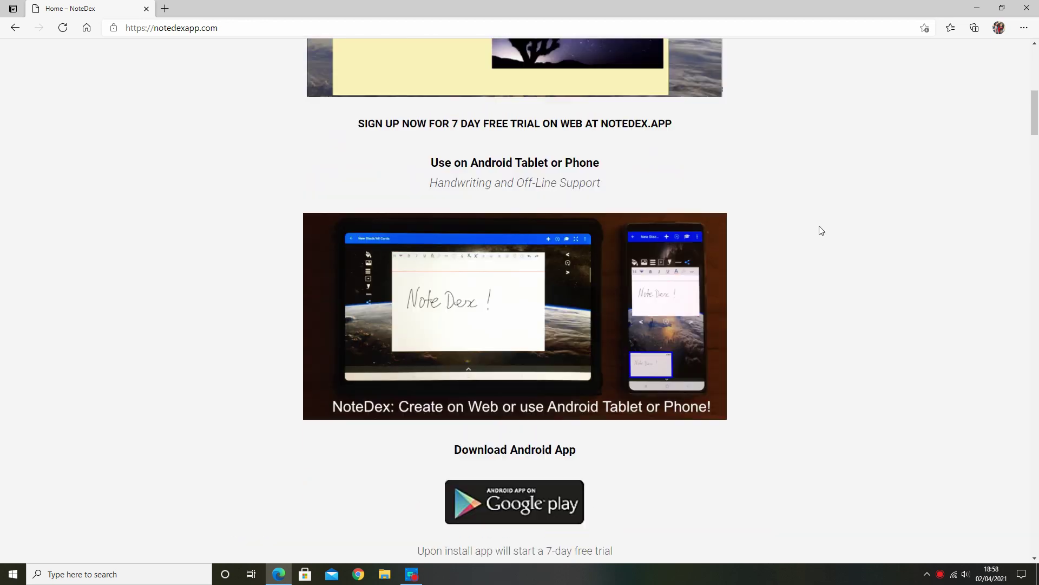
{"action": "scroll", "coordinate": [823, 233], "scroll_direction": "up", "scroll_amount": 2}
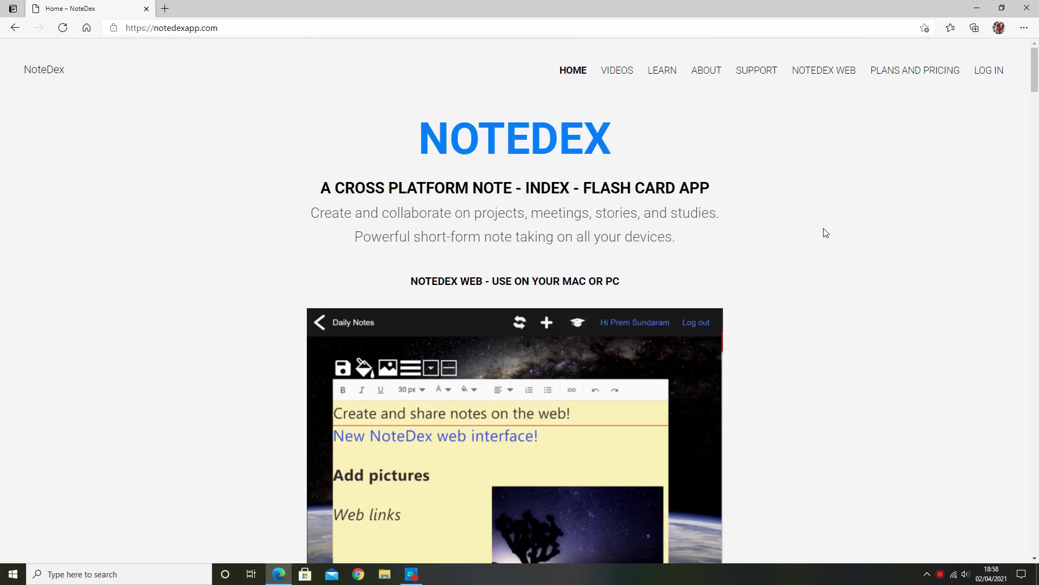
{"action": "left_click", "coordinate": [991, 70]}
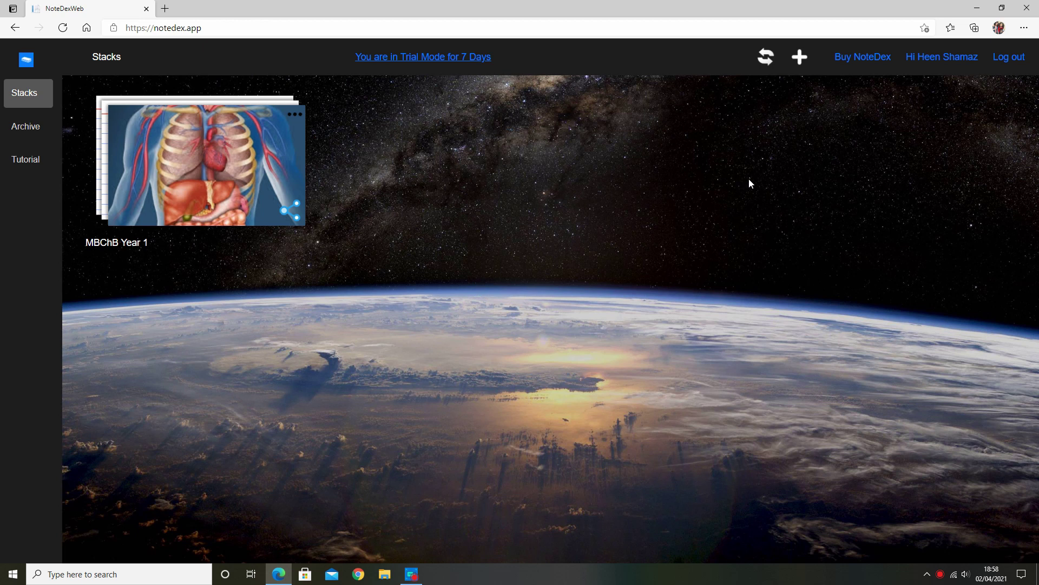
- Open the MBChB Year 1 stack and its 'Most likely Diagnosis?' chest X-ray card
{"action": "left_click", "coordinate": [257, 155]}
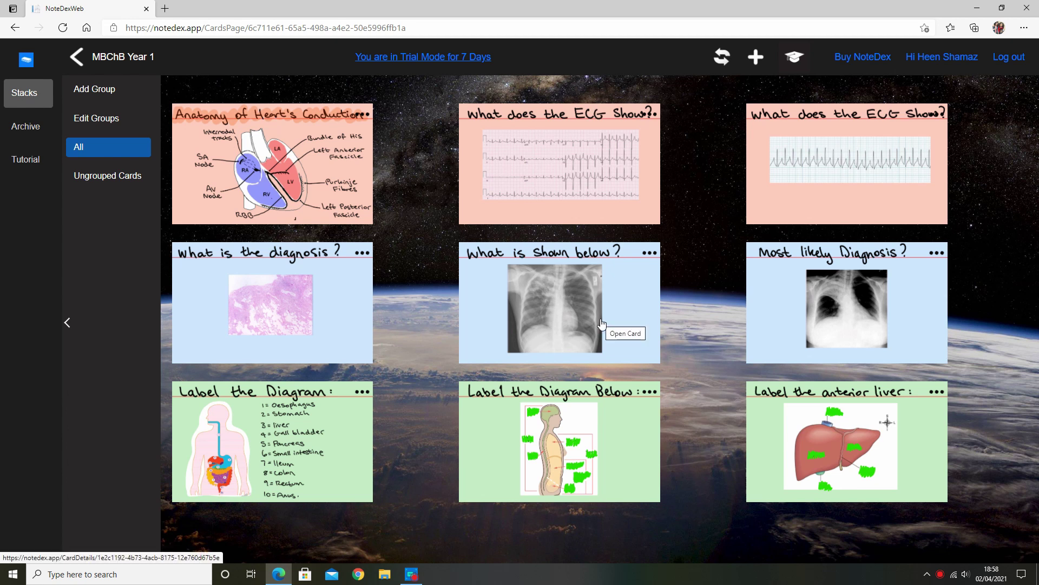
{"action": "left_click", "coordinate": [796, 314]}
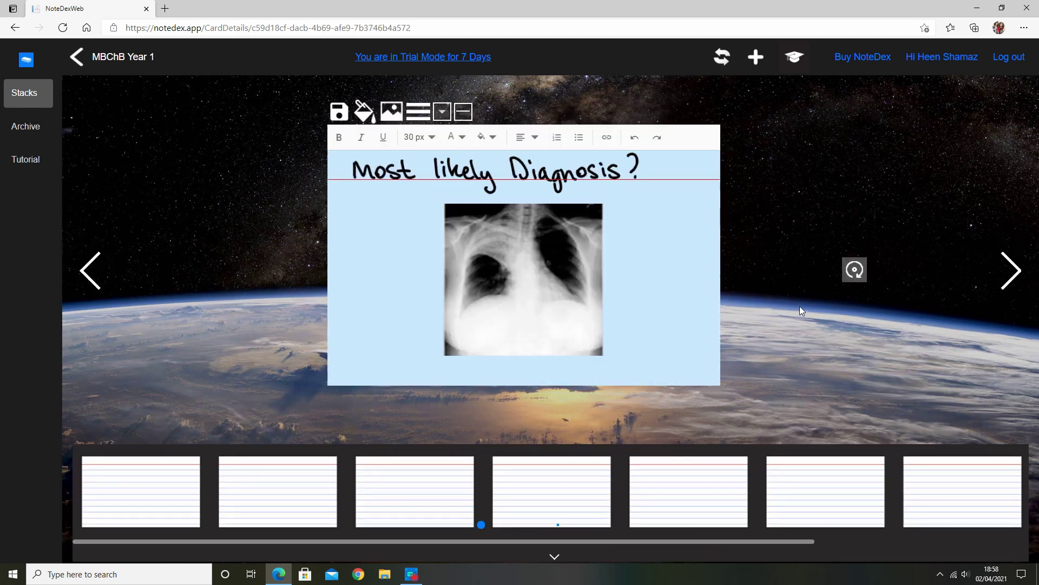
- Flip the X-ray card to see 'Pneumonia', then flip the 'What does the ECG Show?' card
{"action": "left_click", "coordinate": [856, 270]}
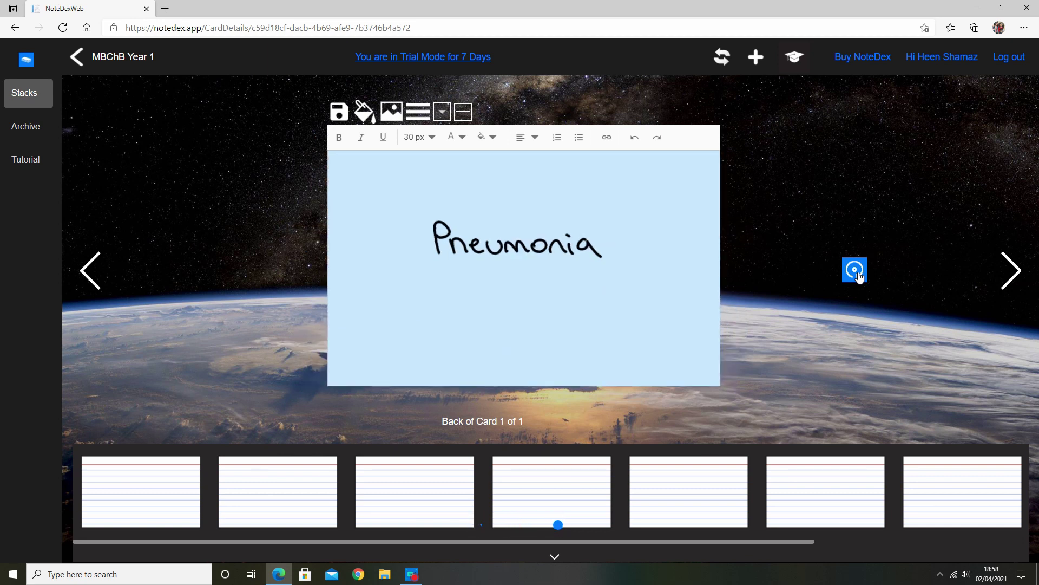
{"action": "left_click", "coordinate": [858, 274]}
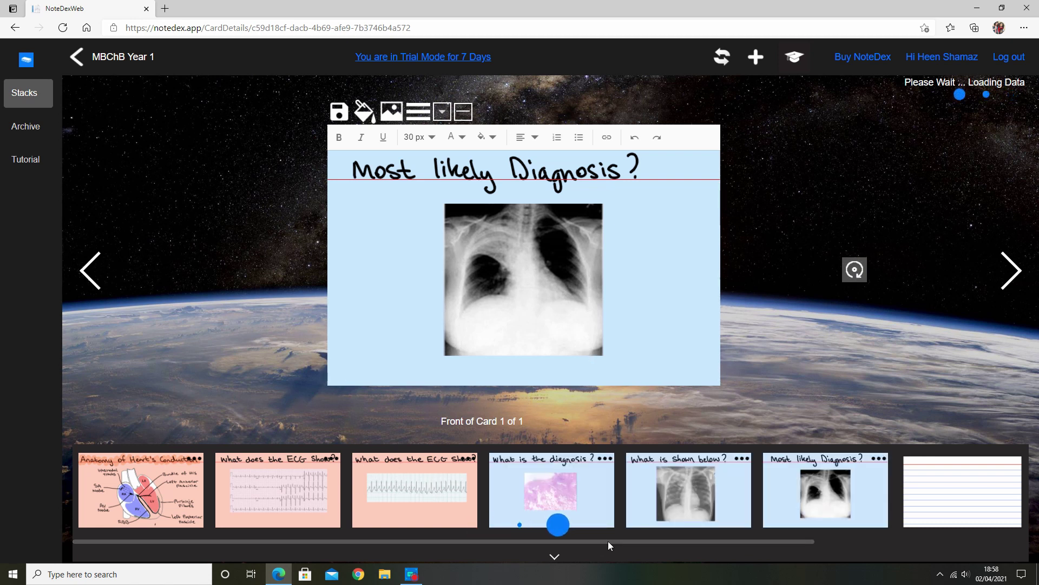
{"action": "left_click", "coordinate": [286, 484]}
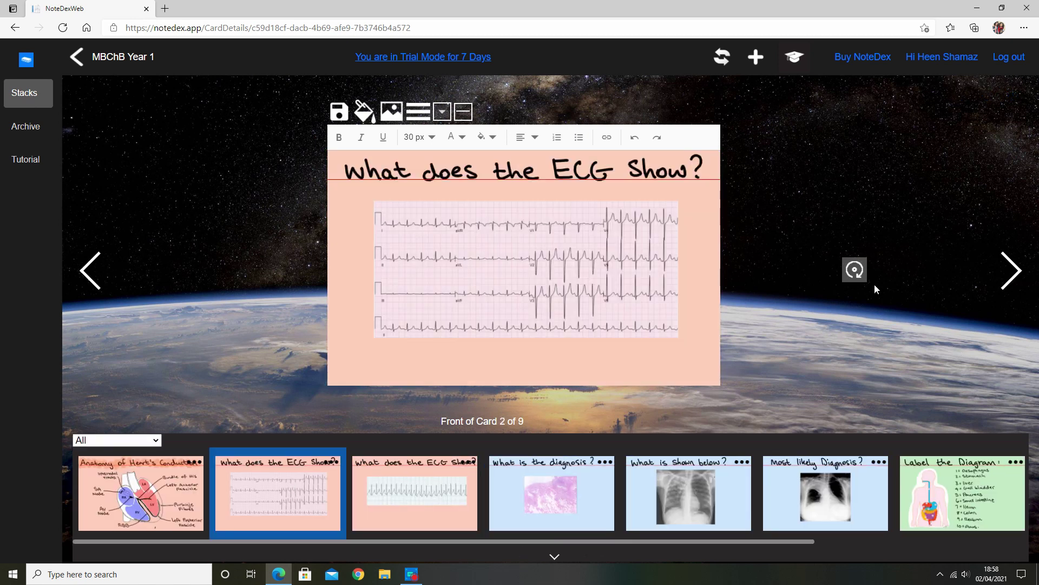
{"action": "left_click", "coordinate": [857, 271]}
{"action": "left_click", "coordinate": [859, 271]}
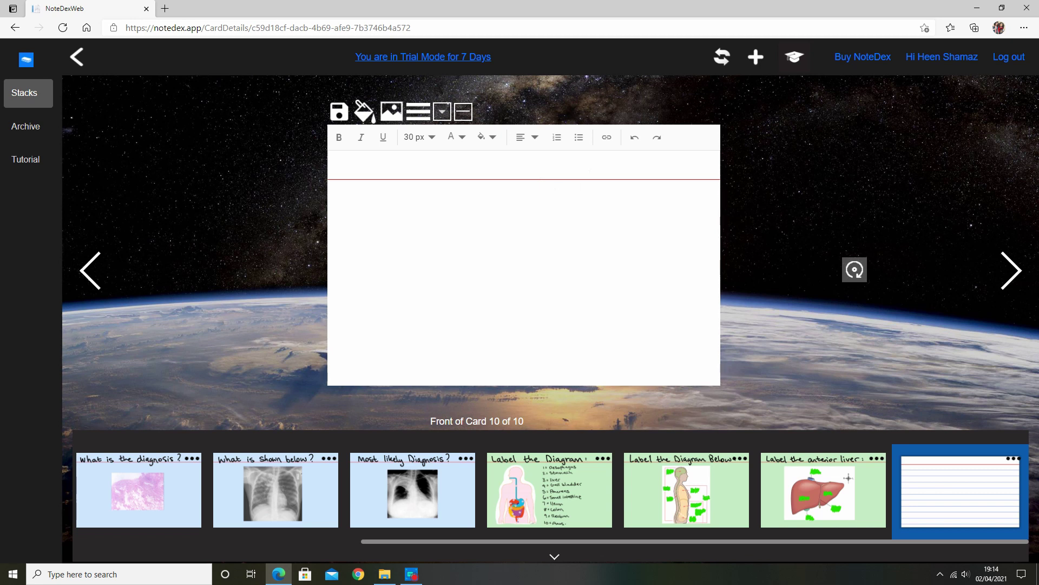
- Add the title 'What are the types of chest pain' in bold, centred, 32 px text
{"action": "type", "text": "What are the types of c"}
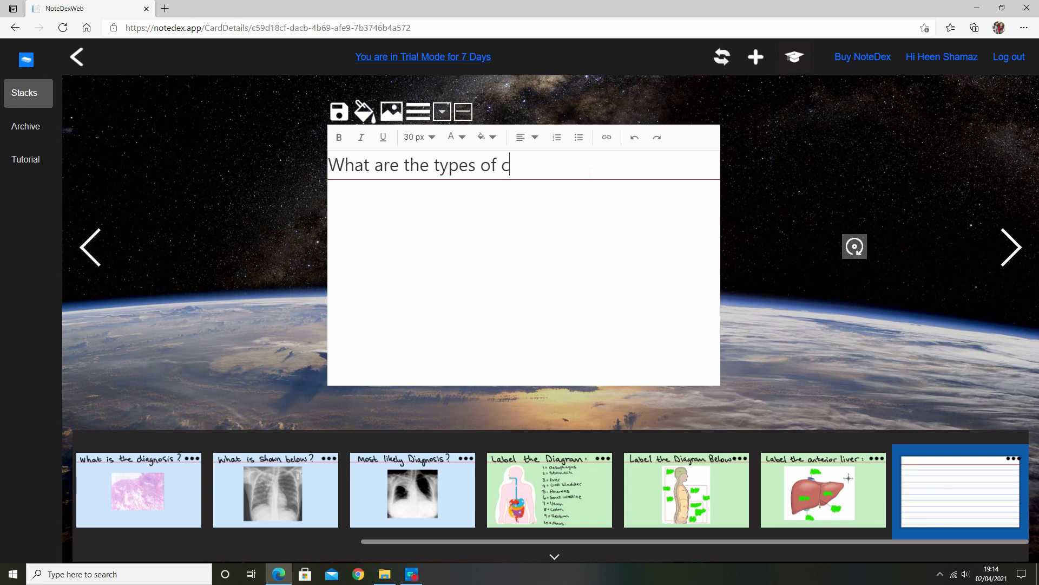
{"action": "type", "text": "hest pain?"}
{"action": "left_click_drag", "start_coordinate": [589, 165], "coordinate": [328, 165]}
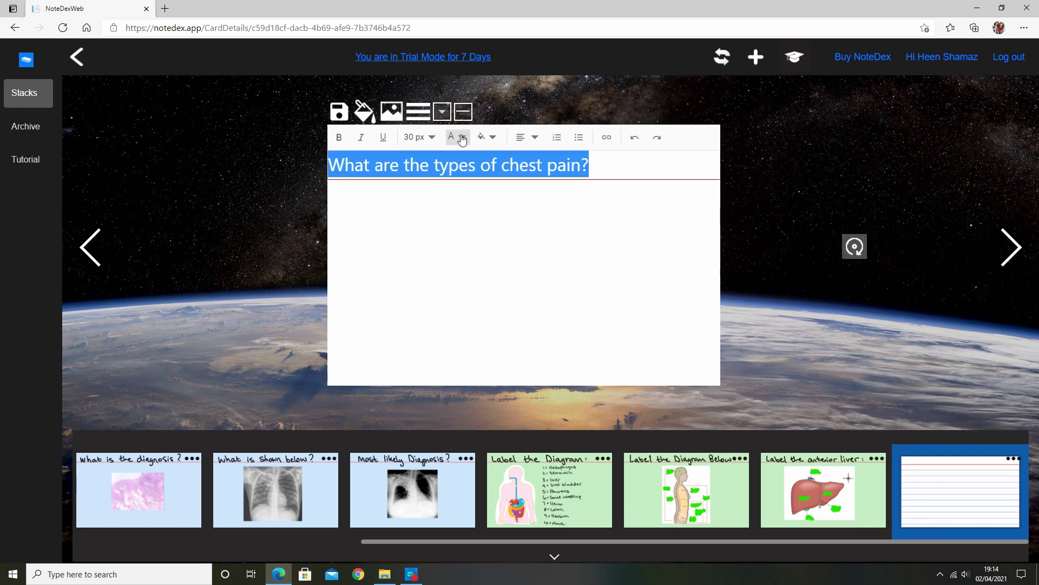
{"action": "left_click", "coordinate": [420, 137]}
{"action": "scroll", "coordinate": [441, 256], "scroll_direction": "down", "scroll_amount": 5}
{"action": "left_click", "coordinate": [427, 228]}
{"action": "left_click", "coordinate": [526, 137]}
{"action": "left_click", "coordinate": [558, 186]}
{"action": "left_click", "coordinate": [339, 138]}
- Insert the notedex chest pain image and place it enlarged and centred below the title
{"action": "left_click", "coordinate": [392, 112]}
{"action": "left_click", "coordinate": [235, 293]}
{"action": "left_click", "coordinate": [522, 396]}
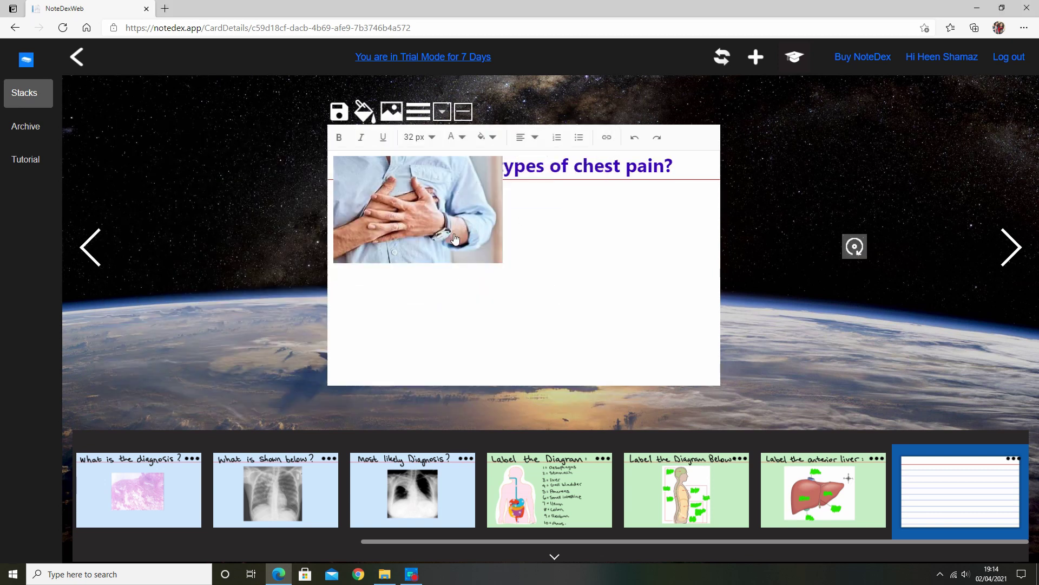
{"action": "left_click_drag", "start_coordinate": [442, 238], "coordinate": [509, 264]}
{"action": "mouse_move", "coordinate": [582, 301]}
{"action": "left_mouse_down"}
{"action": "mouse_move", "coordinate": [630, 334]}
{"action": "mouse_move", "coordinate": [577, 311]}
{"action": "left_mouse_up"}
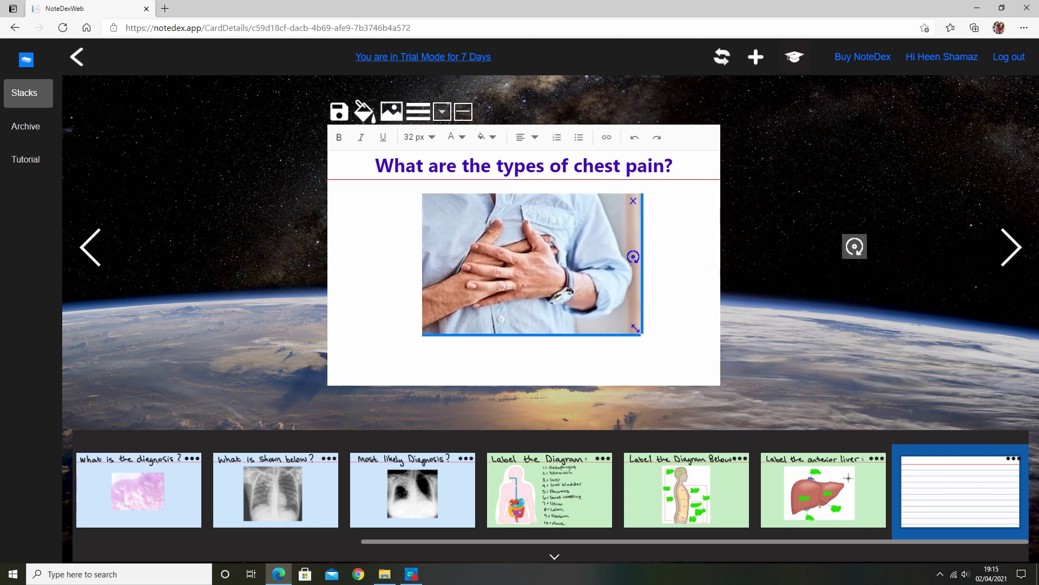
{"action": "left_click", "coordinate": [854, 246]}
- Write the four chest-pain causes on the back as a purple, 34 px bulleted list
{"action": "type", "text": "- C"}
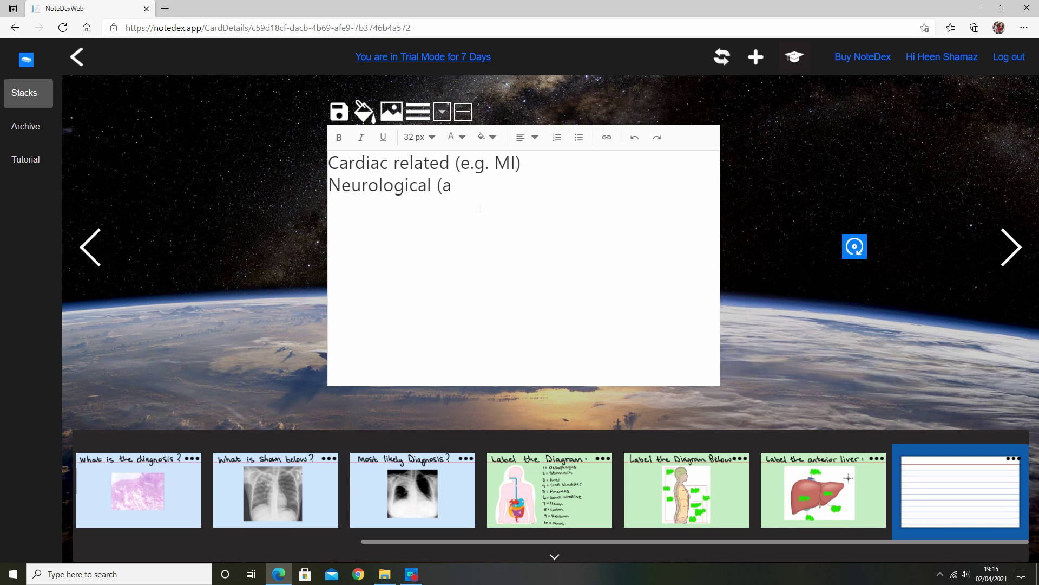
{"action": "type", "text": "anxiety"}
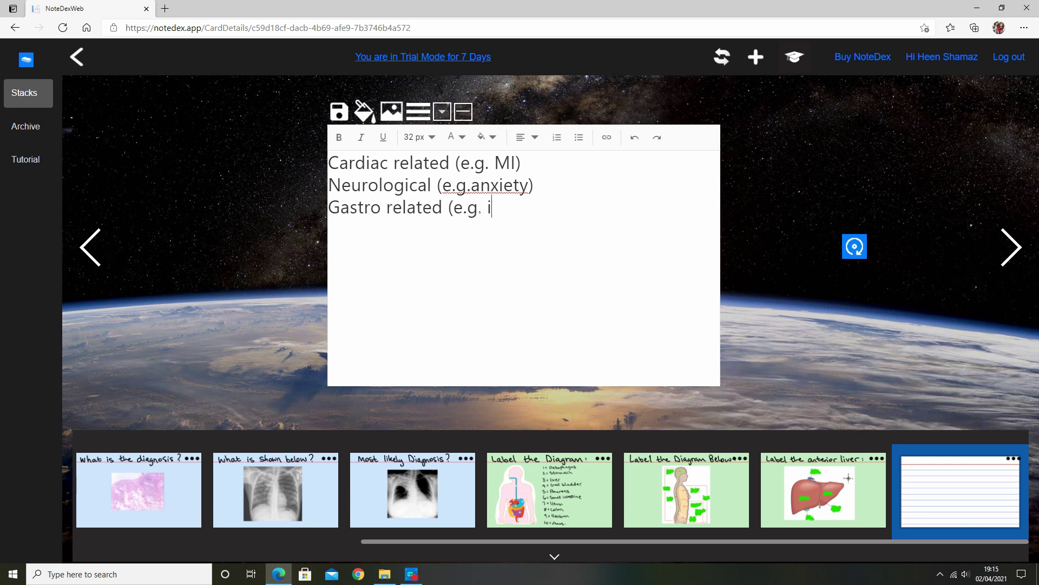
{"action": "type", "text": "ndigestion"}
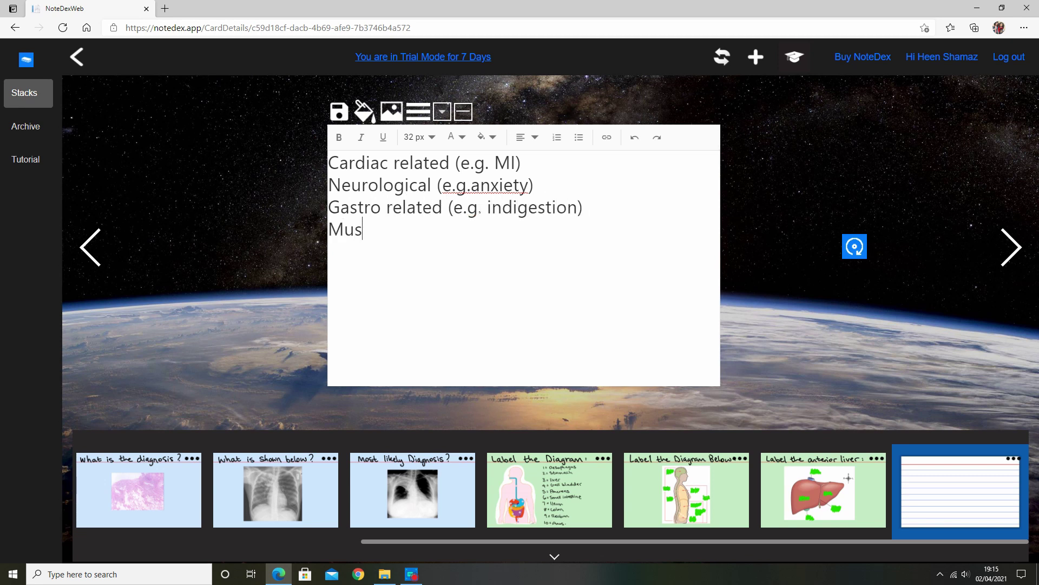
{"action": "type", "text": "coskeletal"}
{"action": "left_click_drag", "start_coordinate": [447, 231], "coordinate": [584, 150]}
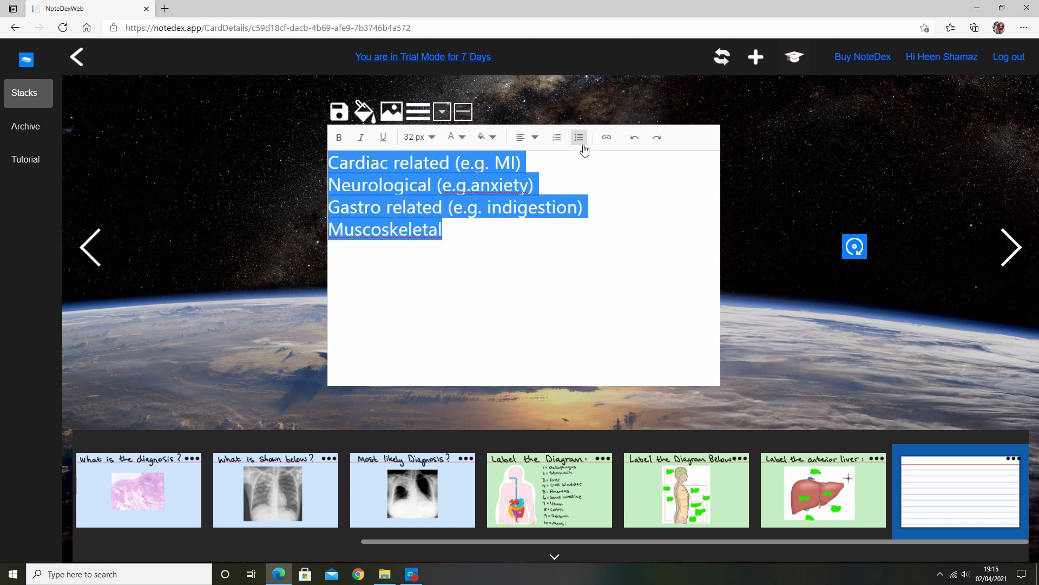
{"action": "left_click", "coordinate": [579, 137]}
{"action": "left_click", "coordinate": [420, 137]}
{"action": "left_click", "coordinate": [420, 253]}
{"action": "left_click", "coordinate": [456, 137]}
{"action": "left_click", "coordinate": [481, 176]}
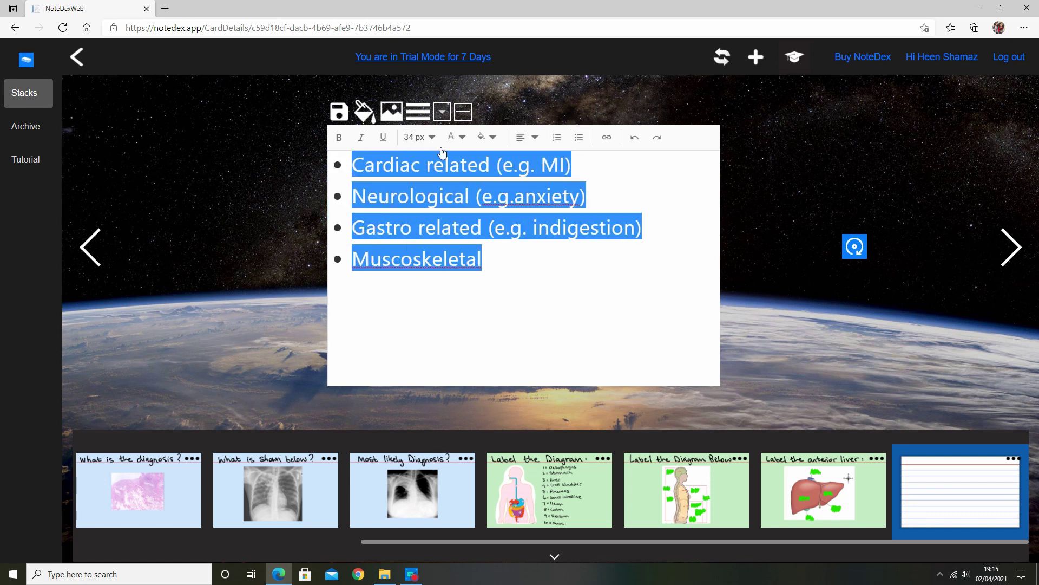
- Flip the chest-pain card between front and back to check the finished list
{"action": "left_click", "coordinate": [855, 247]}
{"action": "left_click", "coordinate": [855, 269]}
{"action": "left_click", "coordinate": [855, 270]}
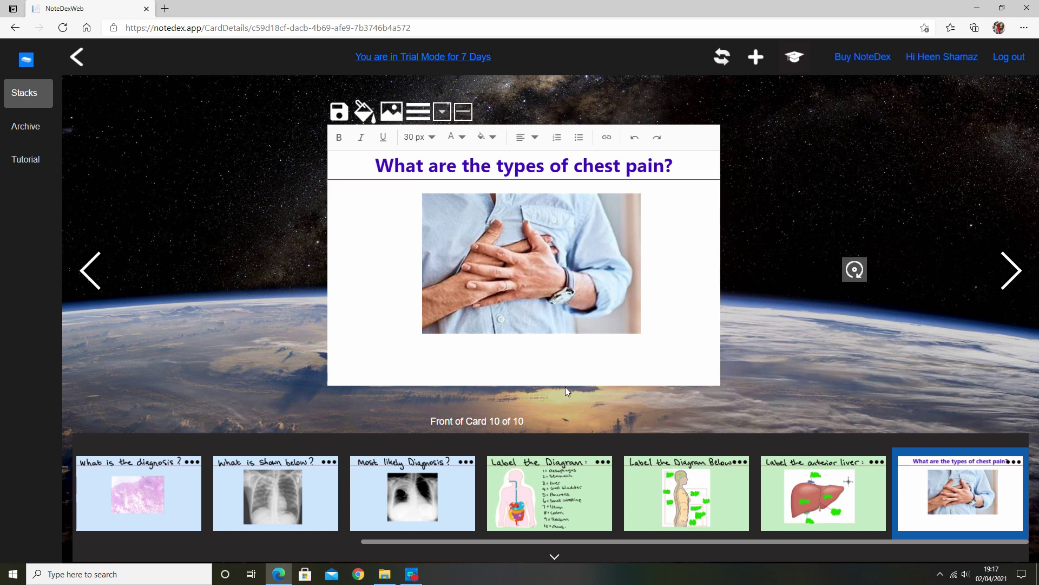
- Start a study session of the stack with Shuffle Cards turned on
{"action": "left_click", "coordinate": [794, 59]}
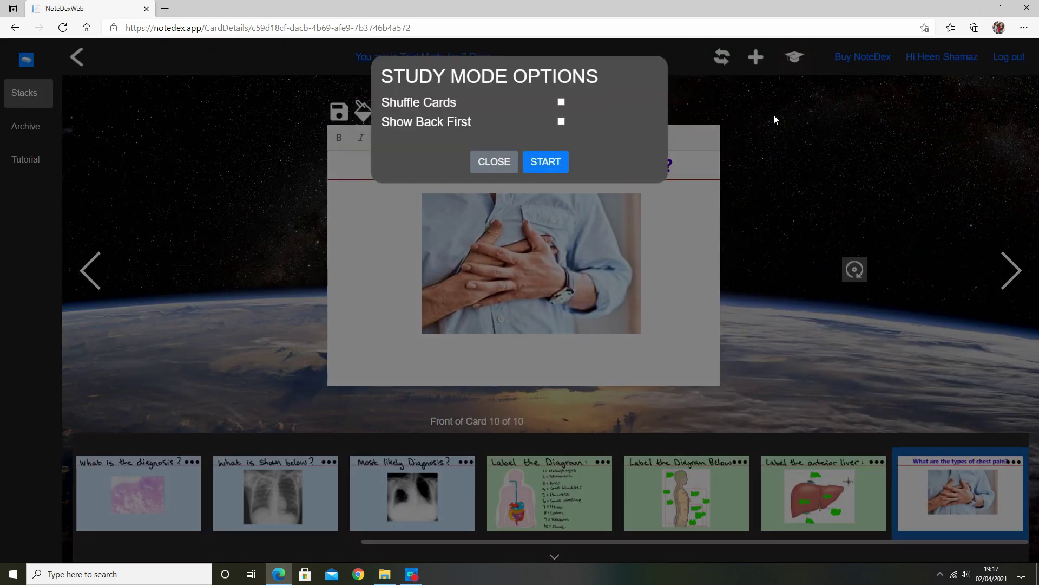
{"action": "left_click", "coordinate": [561, 104]}
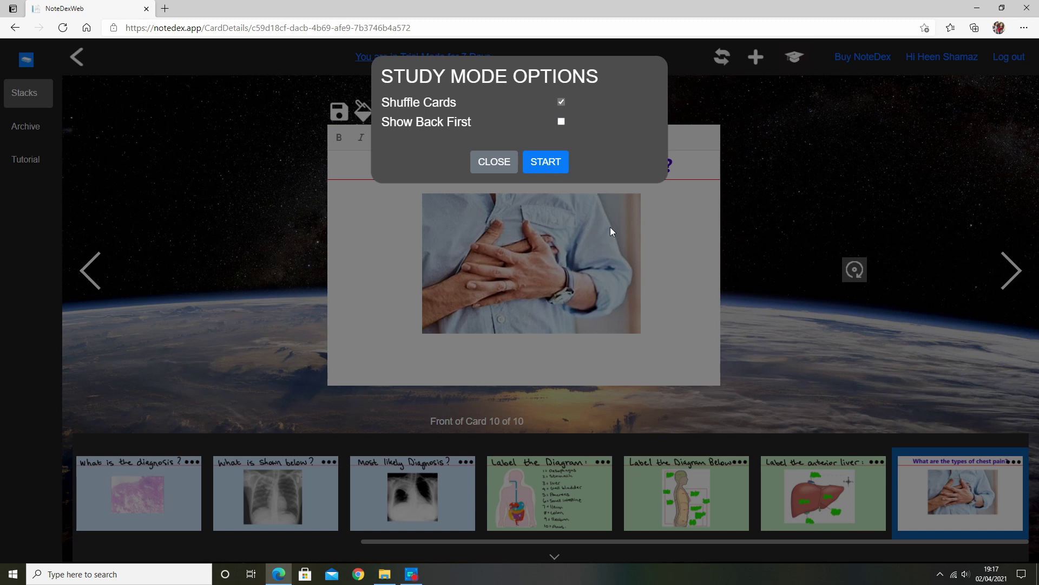
{"action": "left_click", "coordinate": [545, 162]}
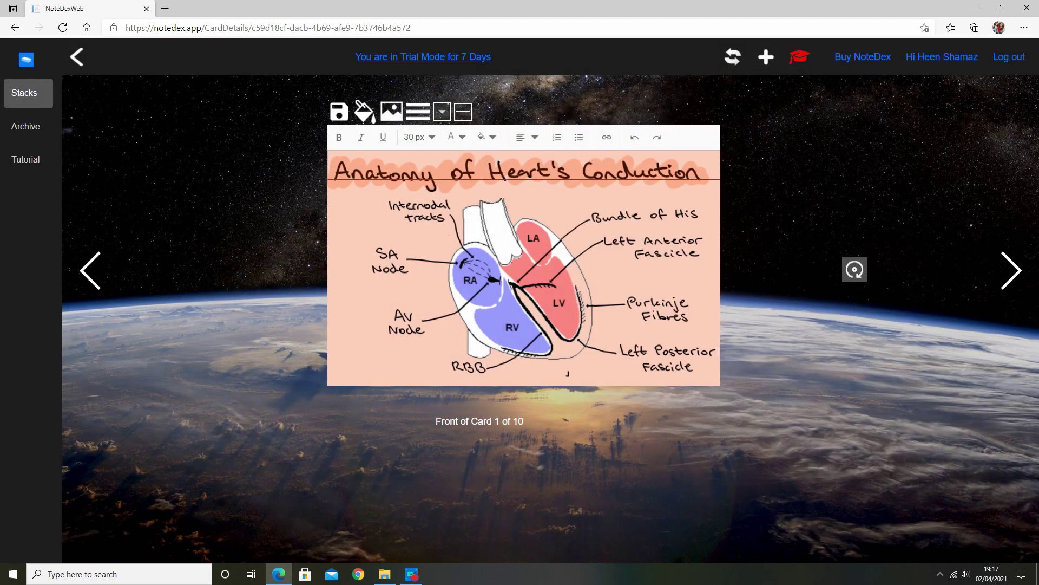
- Step through cards 1 to 7, revealing answers such as Pneumonia and Tuberculosis
{"action": "left_click", "coordinate": [1014, 275]}
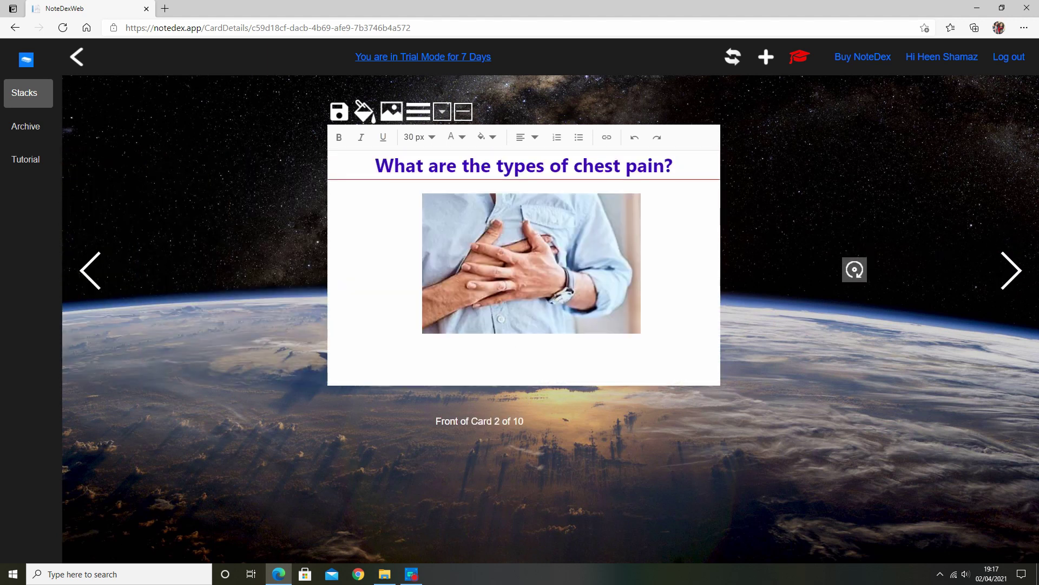
{"action": "left_click", "coordinate": [1008, 269]}
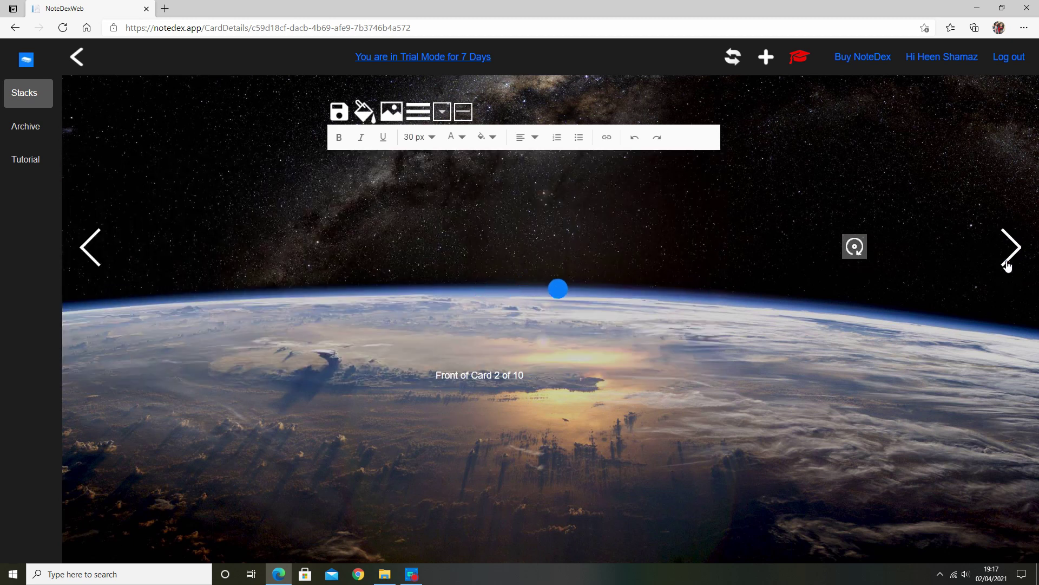
{"action": "left_click", "coordinate": [854, 246]}
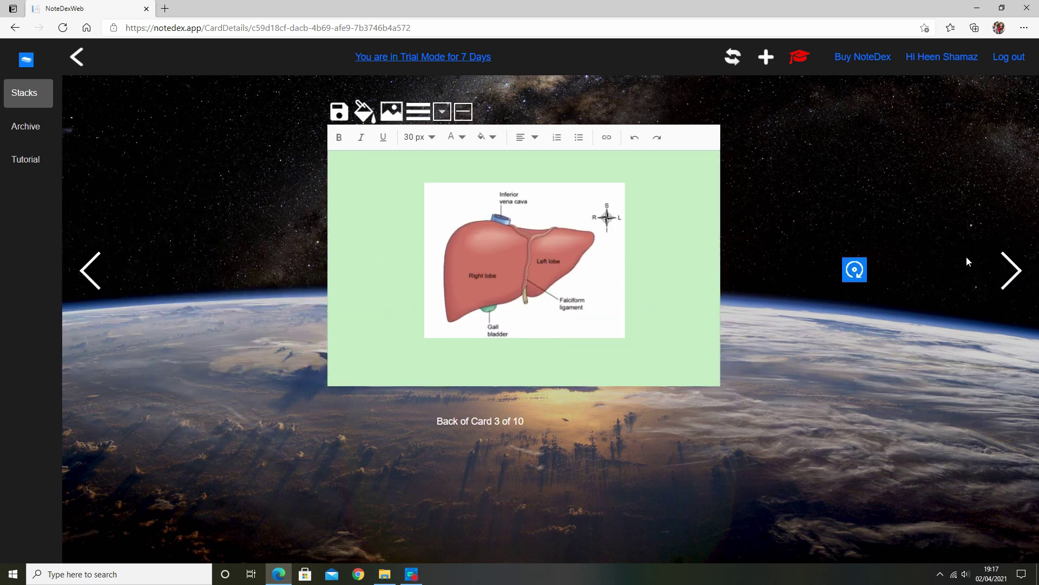
{"action": "left_click", "coordinate": [1009, 254]}
{"action": "left_click", "coordinate": [854, 248]}
{"action": "left_click", "coordinate": [1008, 269]}
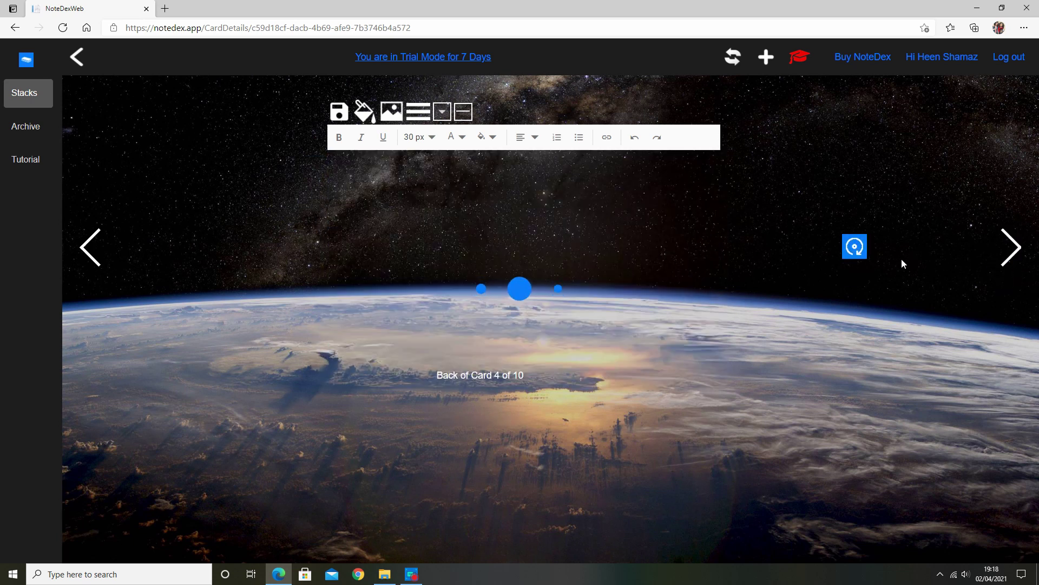
{"action": "left_click", "coordinate": [854, 248]}
{"action": "left_click", "coordinate": [1006, 267]}
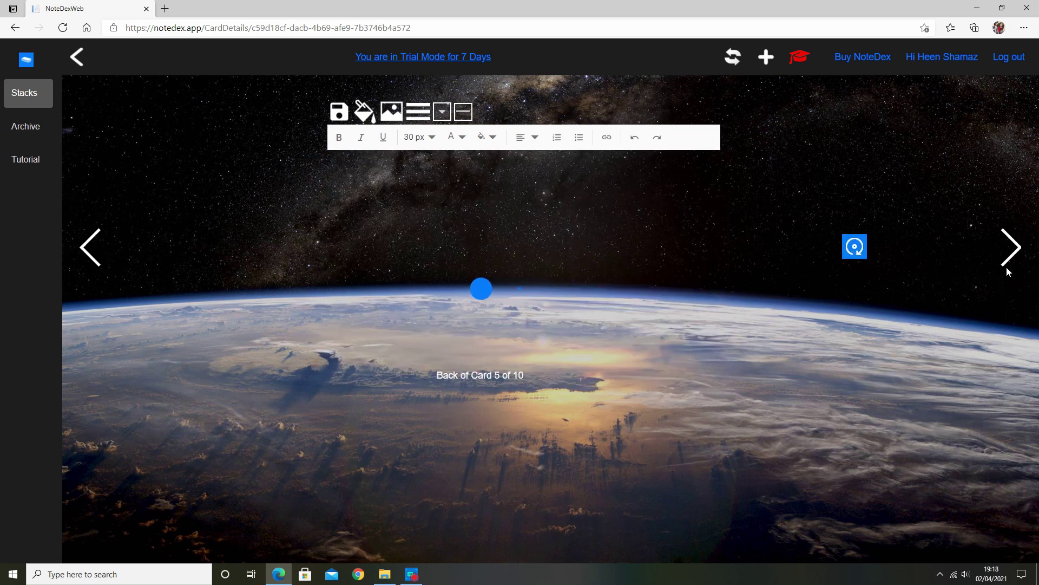
{"action": "left_click", "coordinate": [858, 249]}
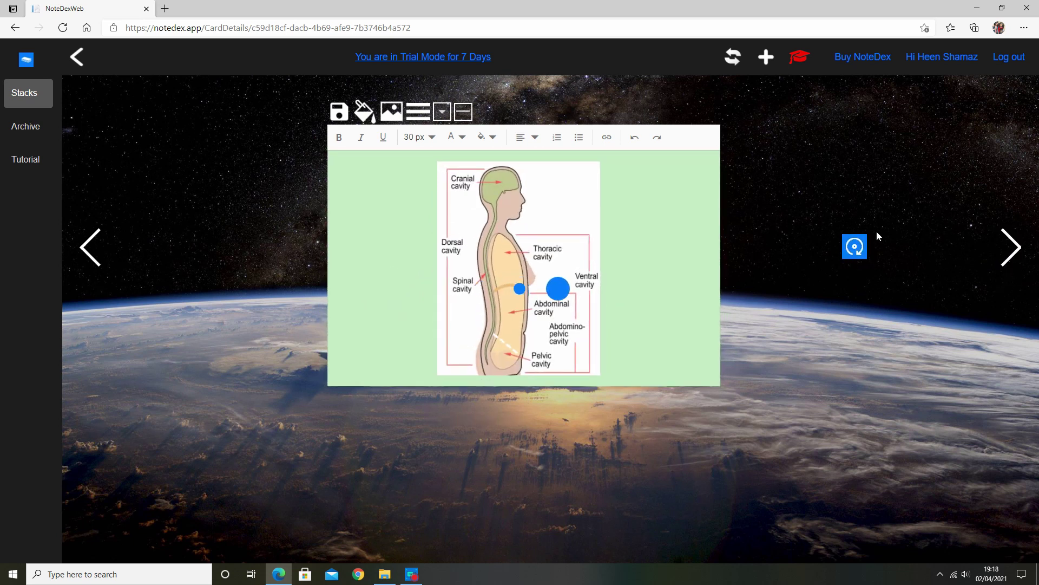
{"action": "left_click", "coordinate": [855, 271]}
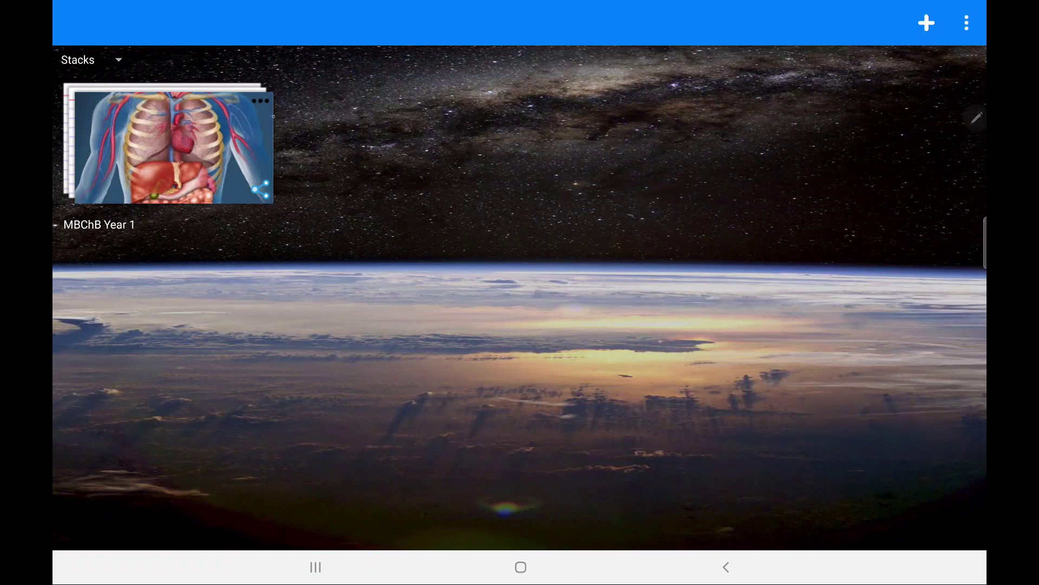
- Open Share to Web options for MBChB Year 1 and type the link's password
{"action": "left_click", "coordinate": [261, 100]}
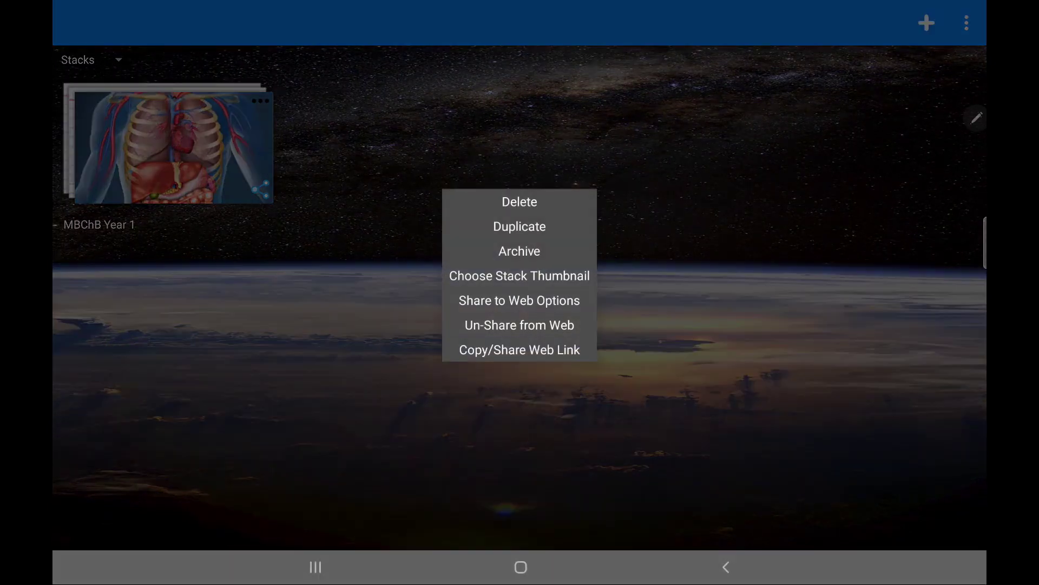
{"action": "left_click", "coordinate": [519, 301]}
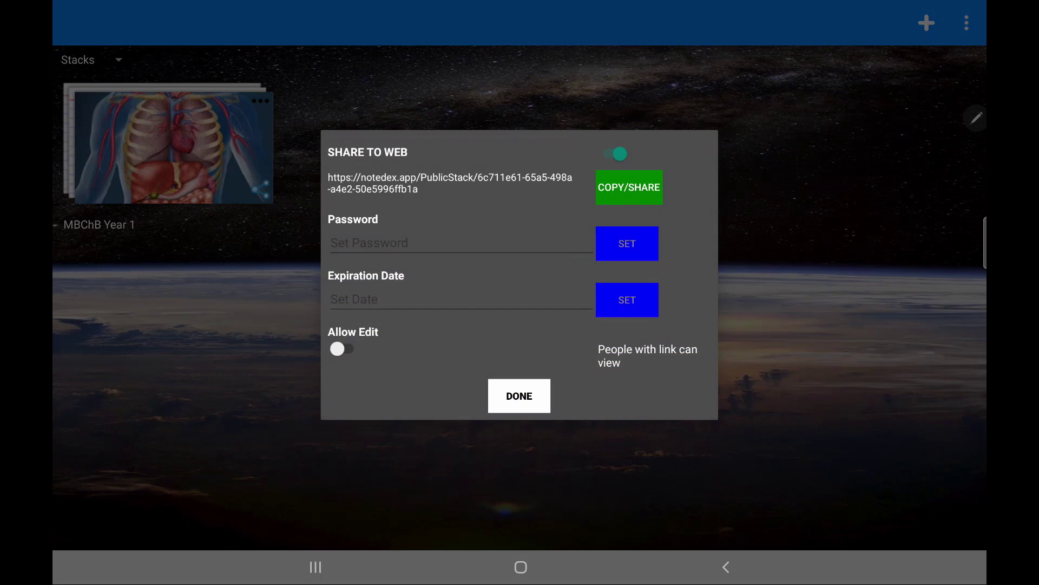
{"action": "left_click", "coordinate": [460, 243]}
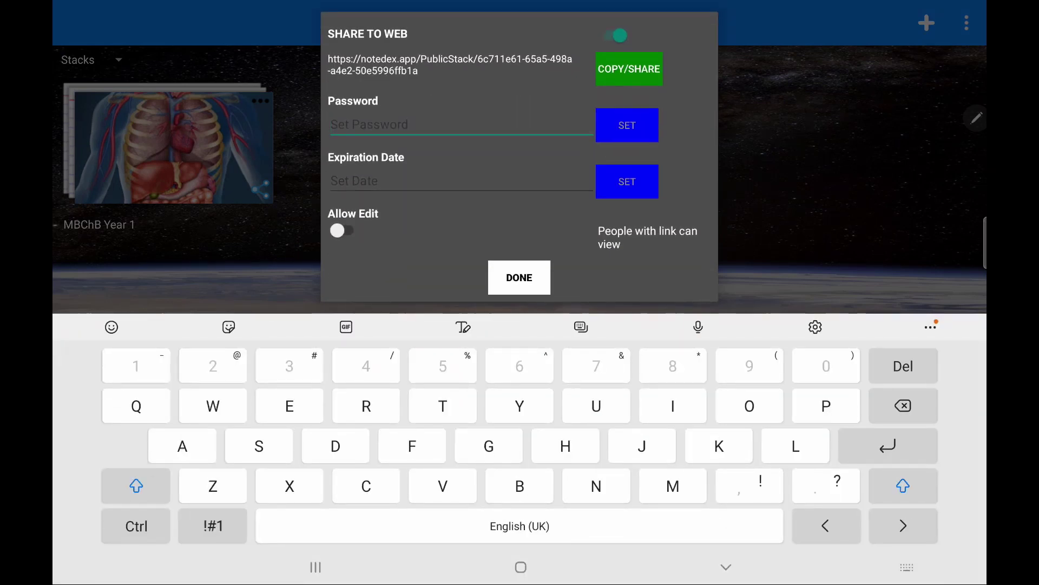
{"action": "type", "text": "M"}
{"action": "key", "text": "shift"}
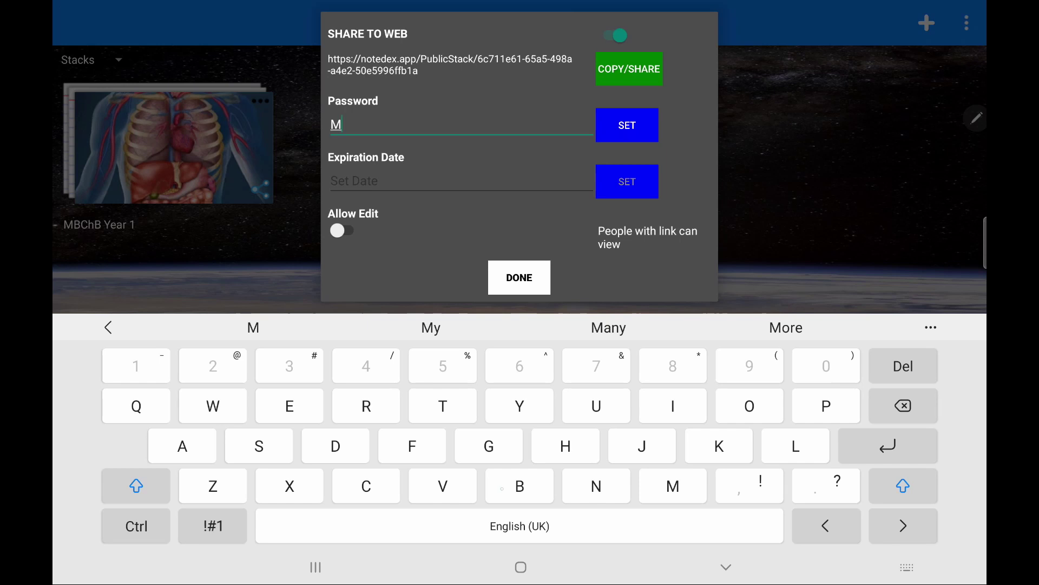
{"action": "type", "text": "B"}
{"action": "key", "text": "shift"}
{"action": "type", "text": "Ch"}
{"action": "key", "text": "shift"}
{"action": "type", "text": "B"}
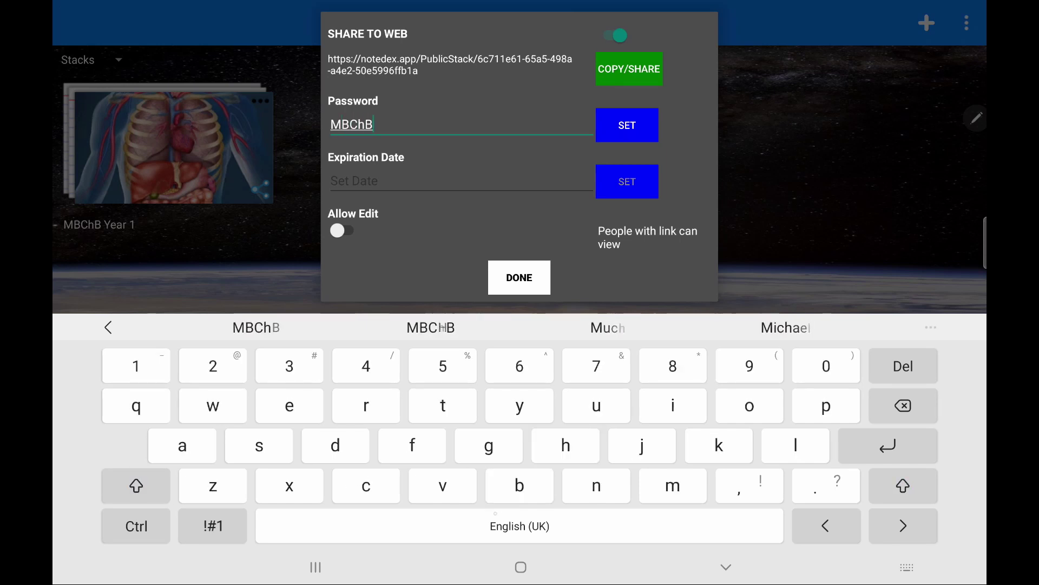
{"action": "key", "text": "shift"}
{"action": "type", "text": "Year 1"}
- Set the link's expiration date to Sunday 4 April 2021 and save the share settings
{"action": "left_click", "coordinate": [627, 181]}
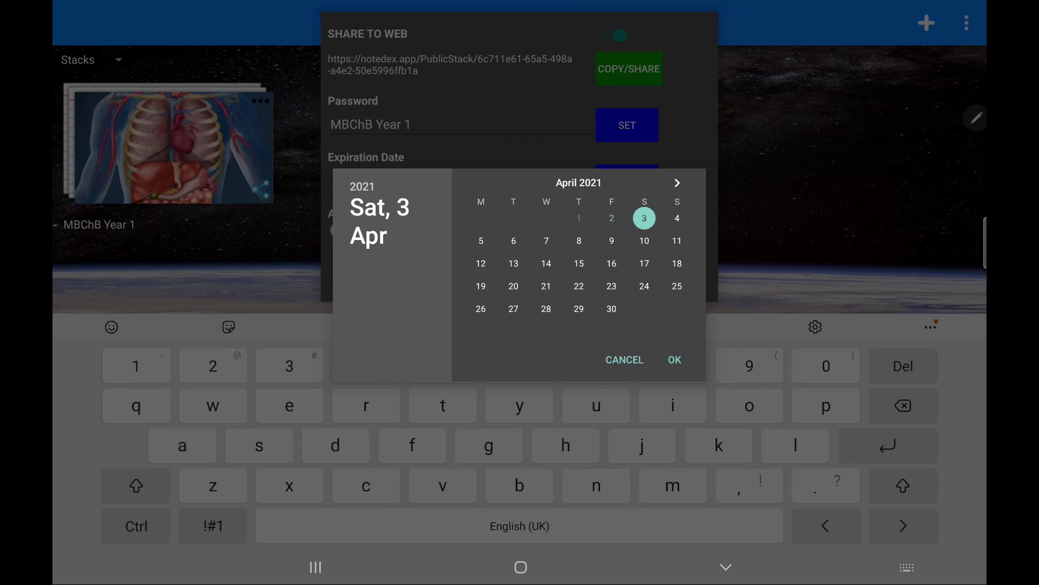
{"action": "left_click", "coordinate": [677, 218]}
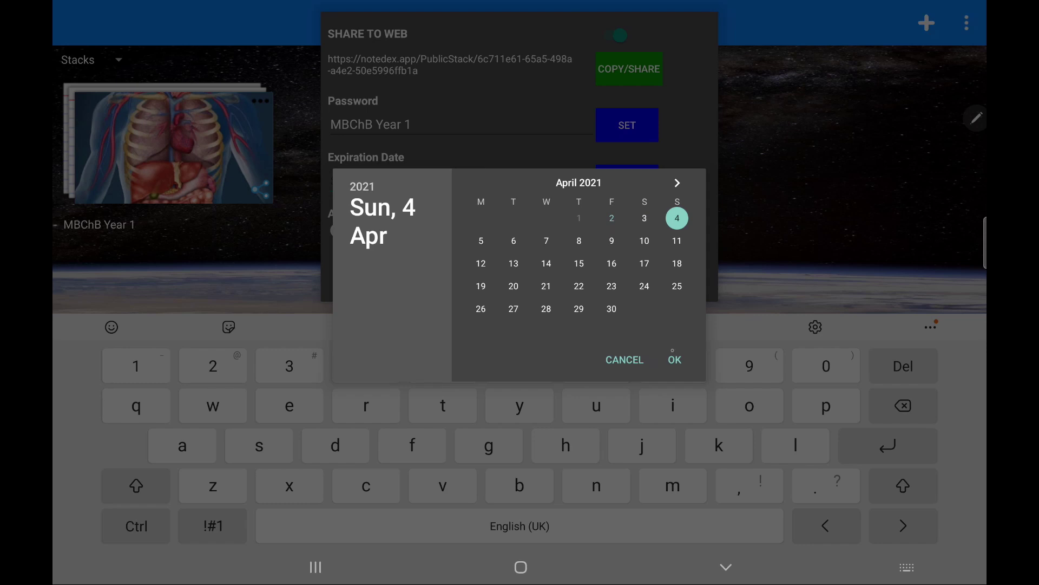
{"action": "left_click", "coordinate": [675, 360]}
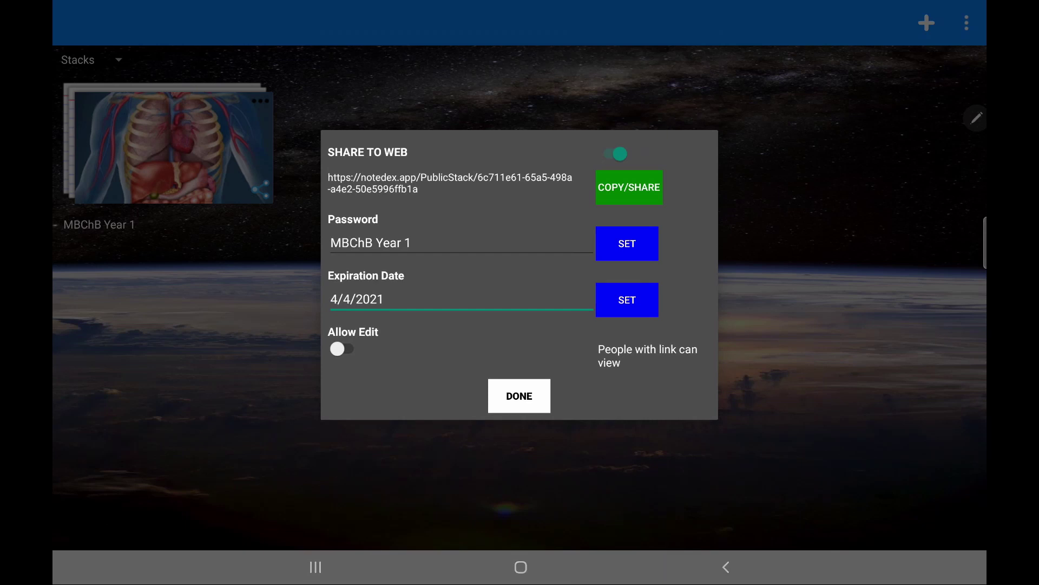
{"action": "left_click", "coordinate": [519, 395]}
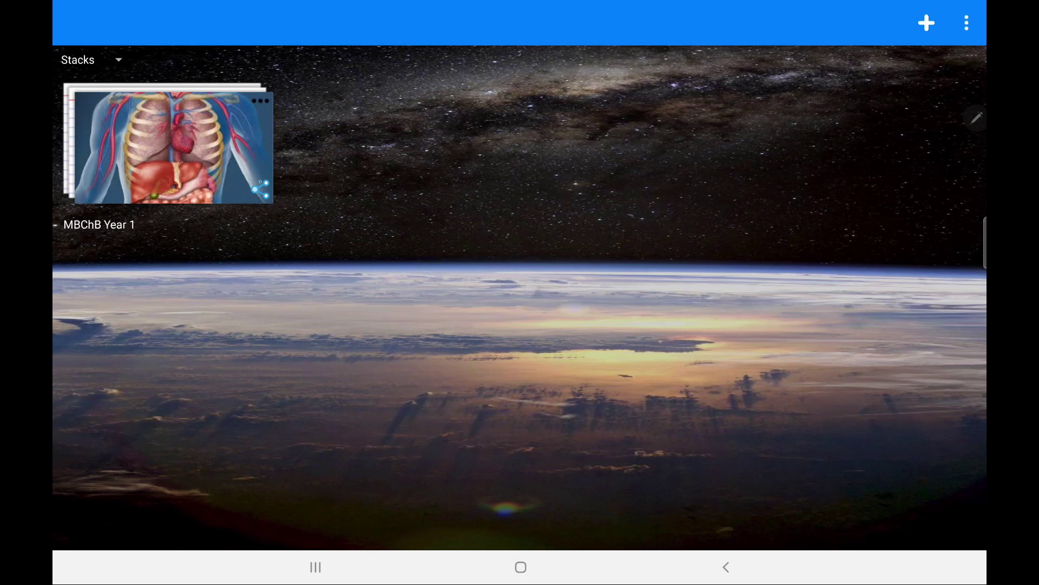
- Share the stack's web link through Gmail, entering the recipient's e-mail address
{"action": "left_click", "coordinate": [260, 189]}
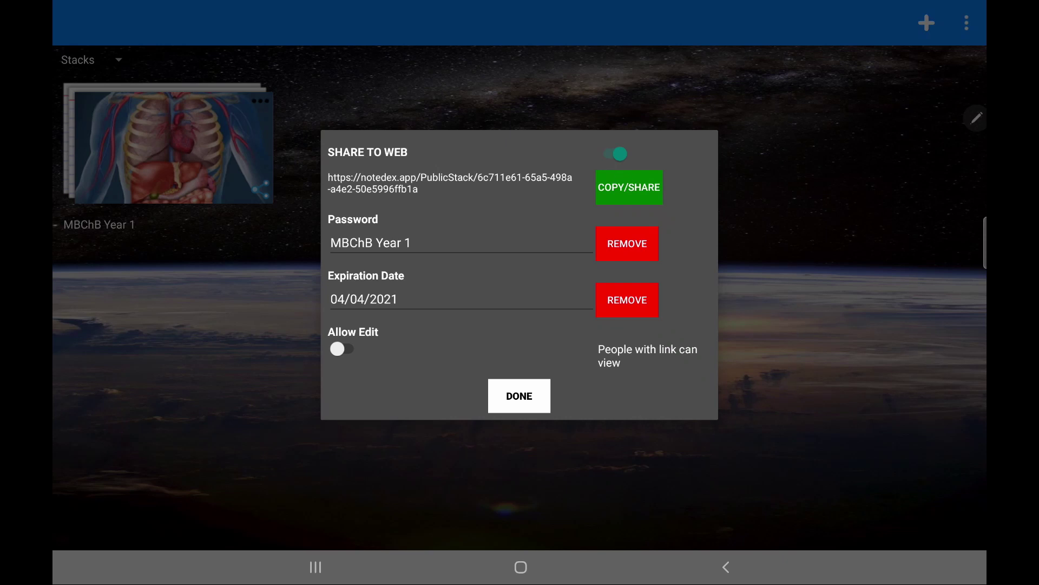
{"action": "left_click", "coordinate": [629, 188]}
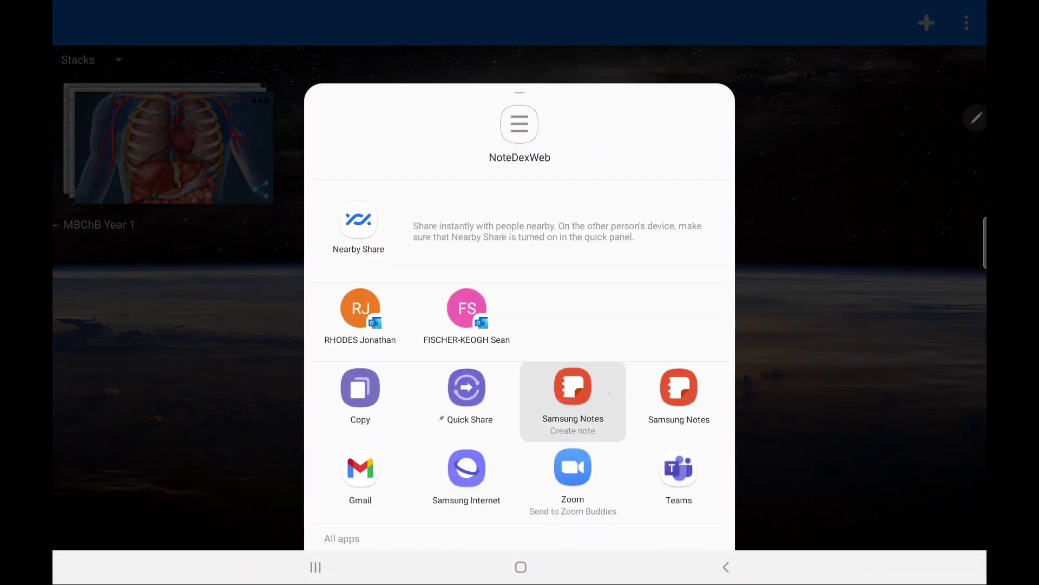
{"action": "scroll", "coordinate": [520, 379], "scroll_direction": "down", "scroll_amount": 6}
{"action": "left_click", "coordinate": [463, 331]}
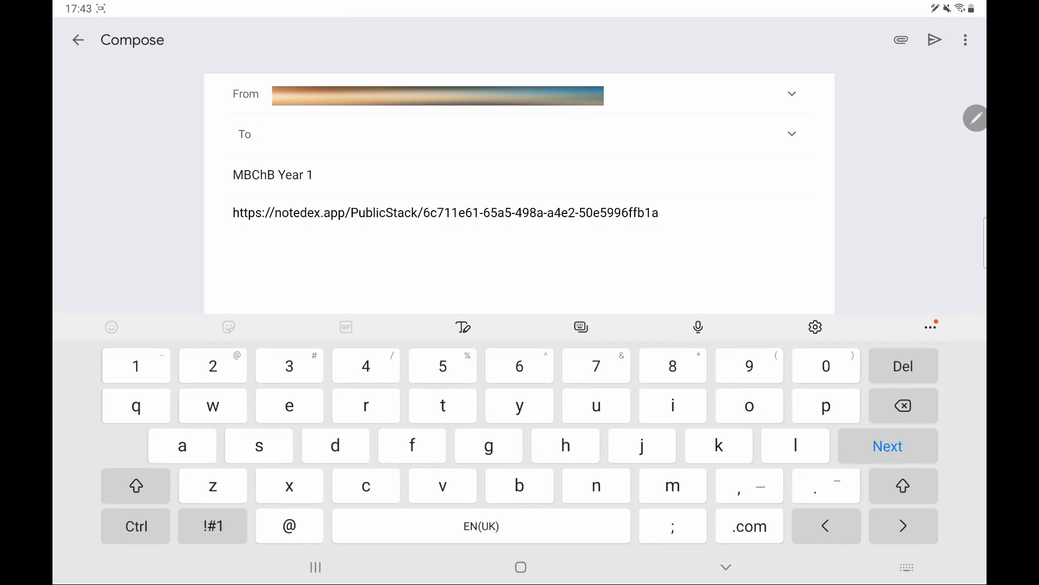
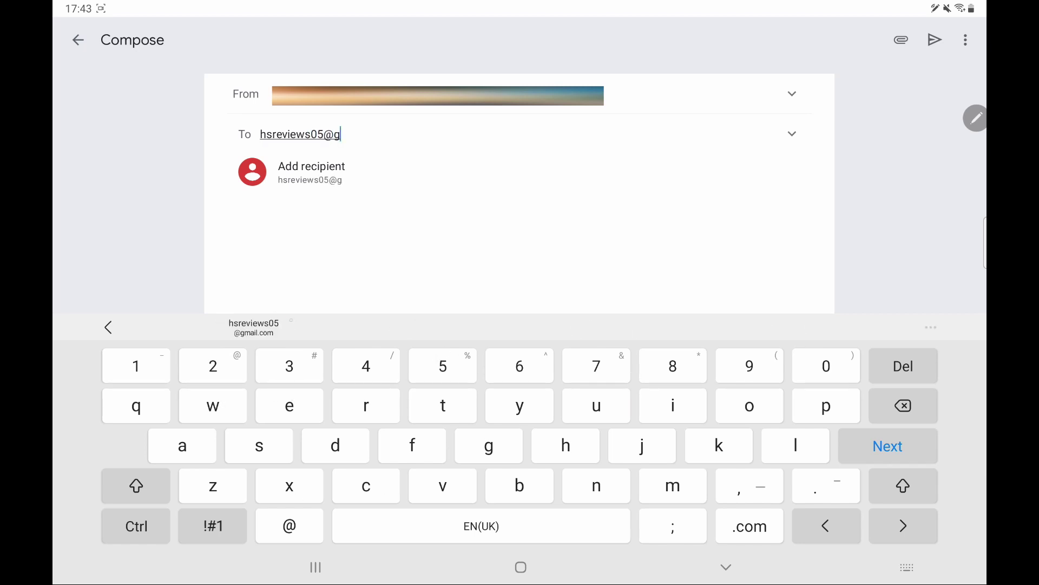
{"action": "left_click", "coordinate": [342, 172]}
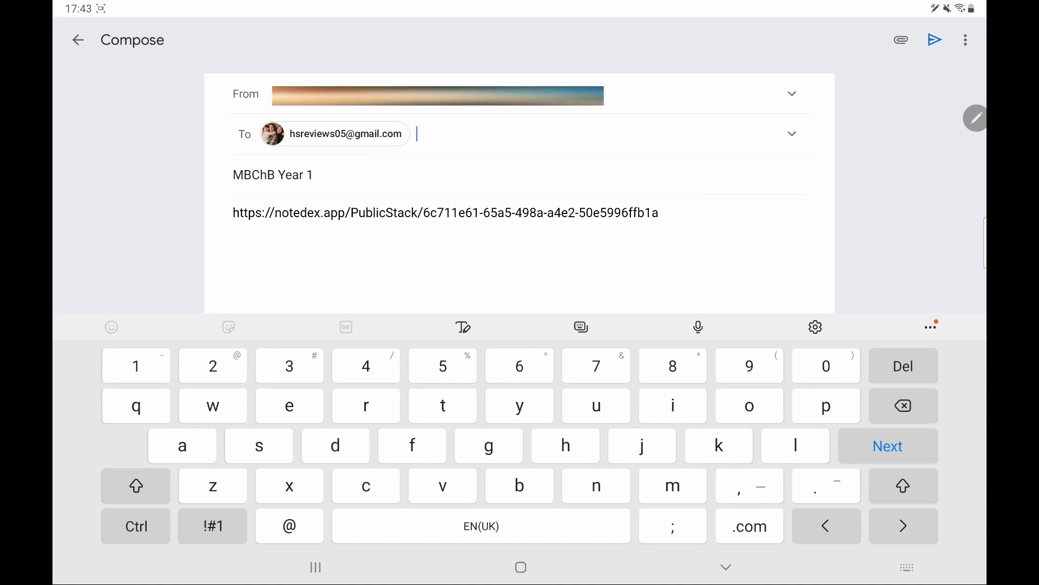
{"action": "key", "text": "Escape"}
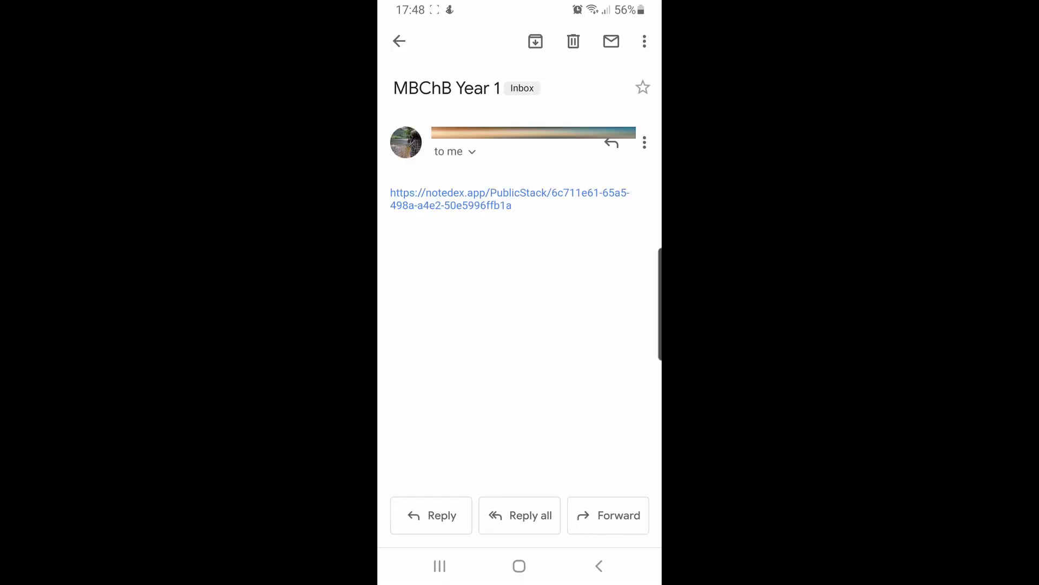
- Open the emailed NoteDex link and unlock the stack with its password, declining to save it
{"action": "left_click", "coordinate": [509, 199]}
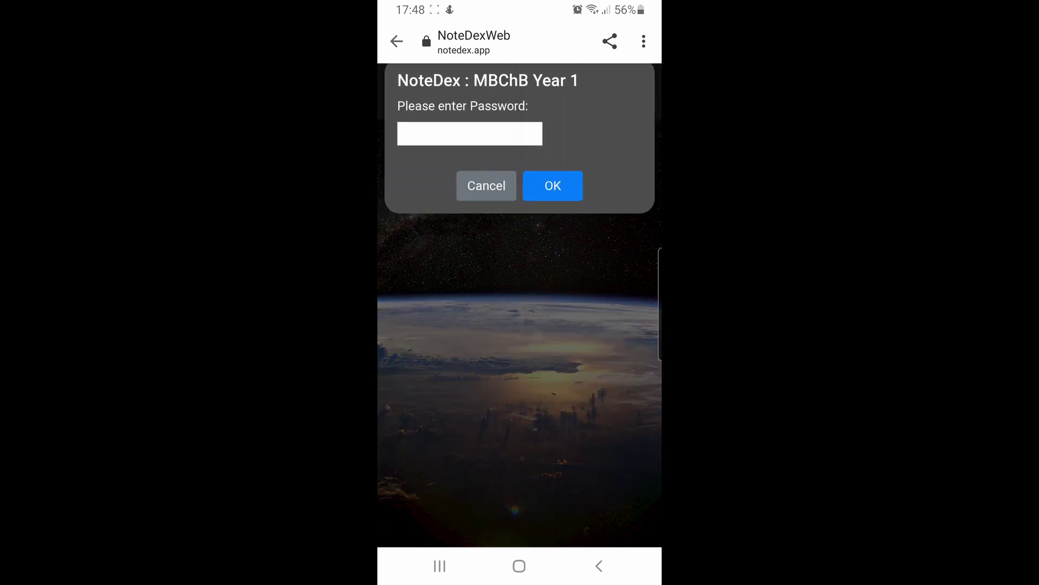
{"action": "left_click", "coordinate": [470, 146]}
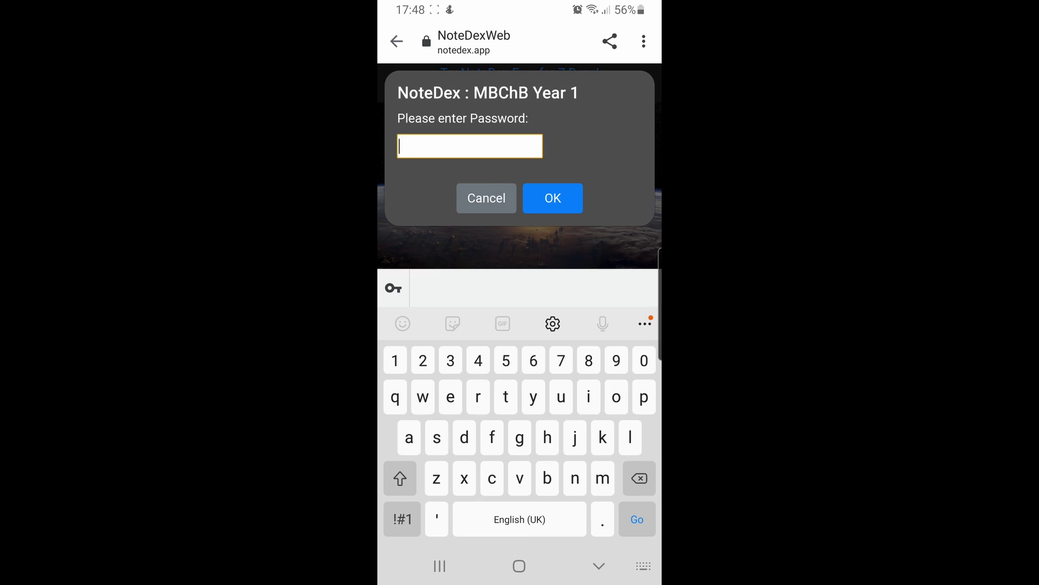
{"action": "type", "text": "MBChB year1"}
{"action": "key", "text": "Return"}
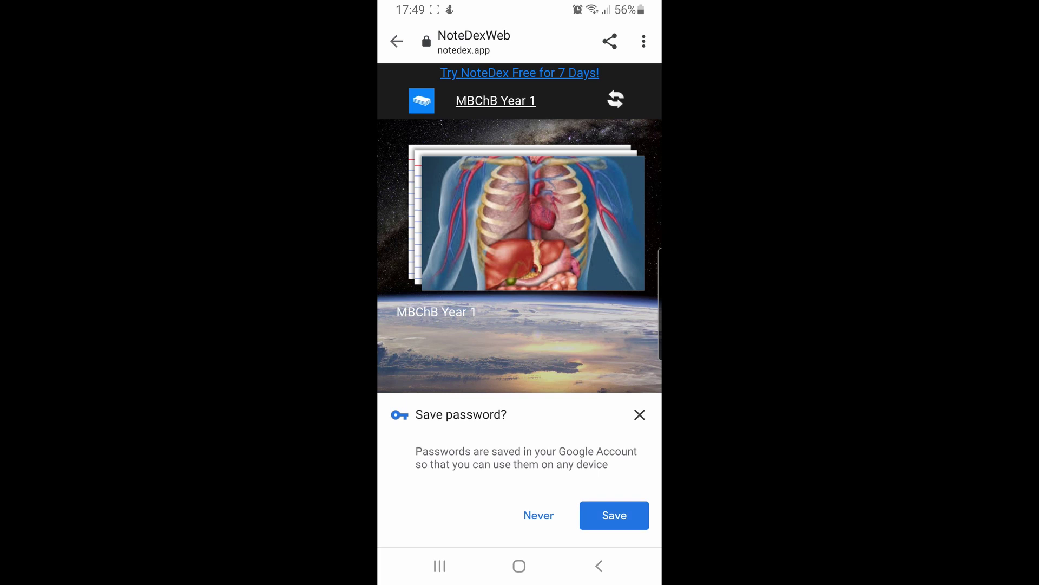
{"action": "left_click", "coordinate": [640, 415]}
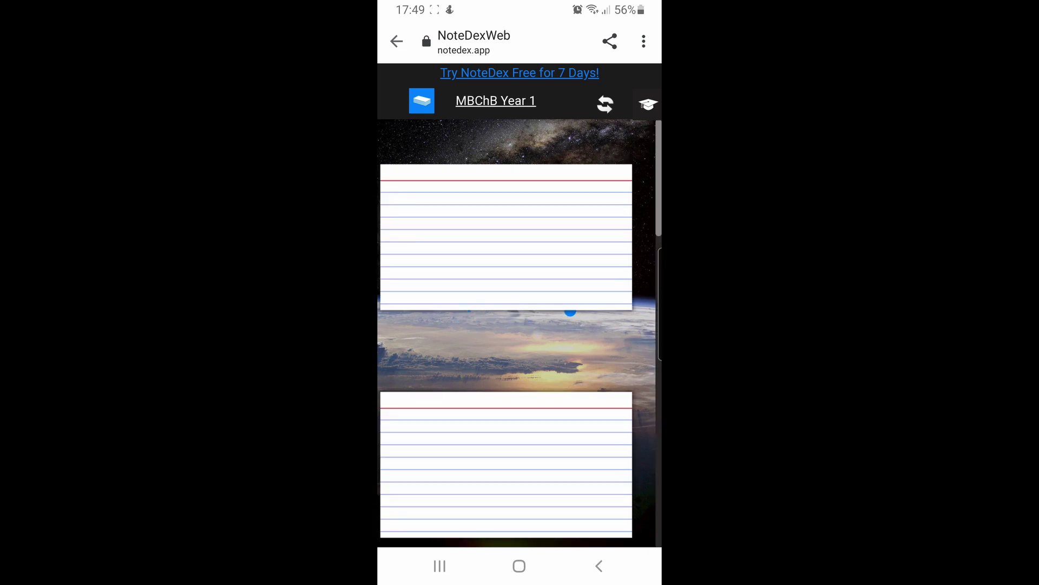
- Scroll down through the shared MBChB Year 1 cards in NoteDex Web
{"action": "scroll", "coordinate": [520, 325], "scroll_direction": "down", "scroll_amount": 5}
{"action": "scroll", "coordinate": [519, 325], "scroll_direction": "down", "scroll_amount": 5}
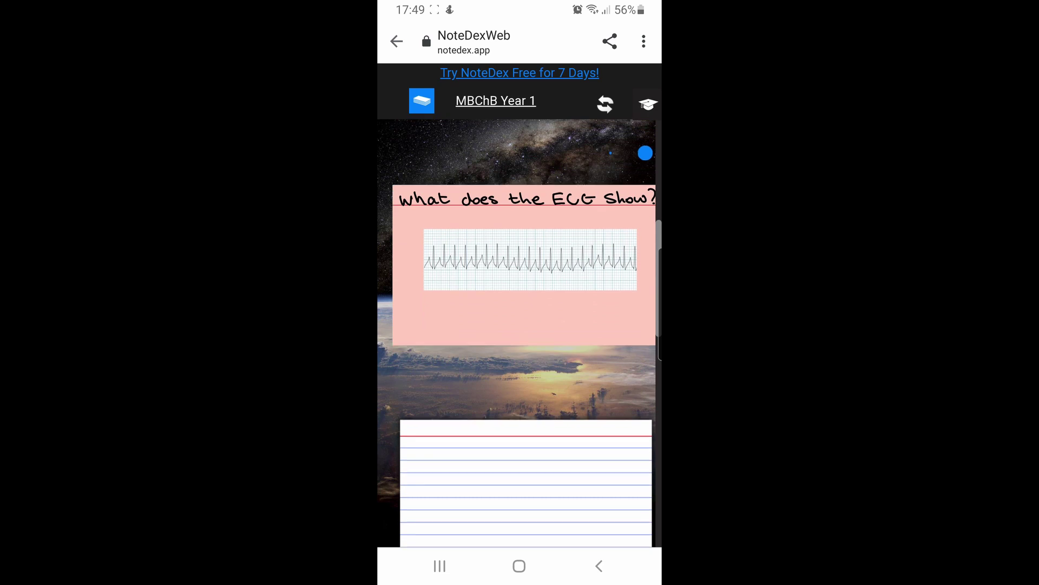
{"action": "scroll", "coordinate": [575, 153], "scroll_direction": "down", "scroll_amount": 3}
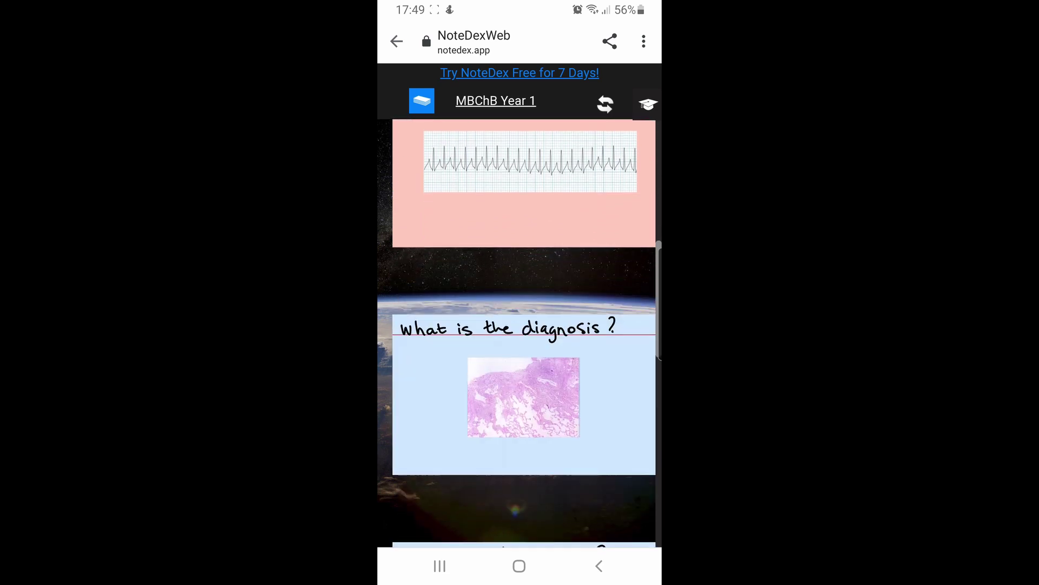
{"action": "scroll", "coordinate": [575, 154], "scroll_direction": "down", "scroll_amount": 7}
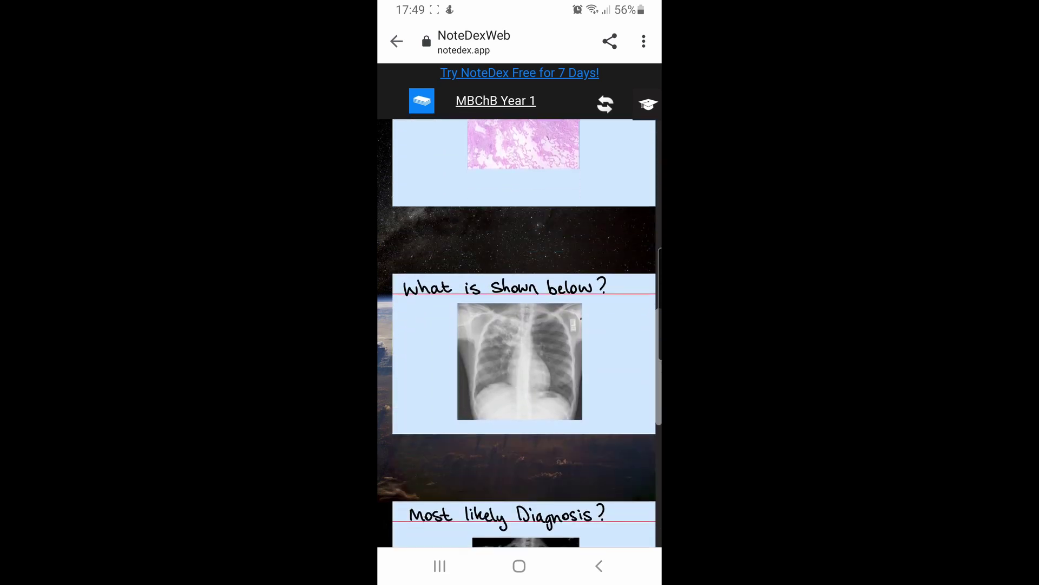
{"action": "scroll", "coordinate": [523, 333], "scroll_direction": "down", "scroll_amount": 6}
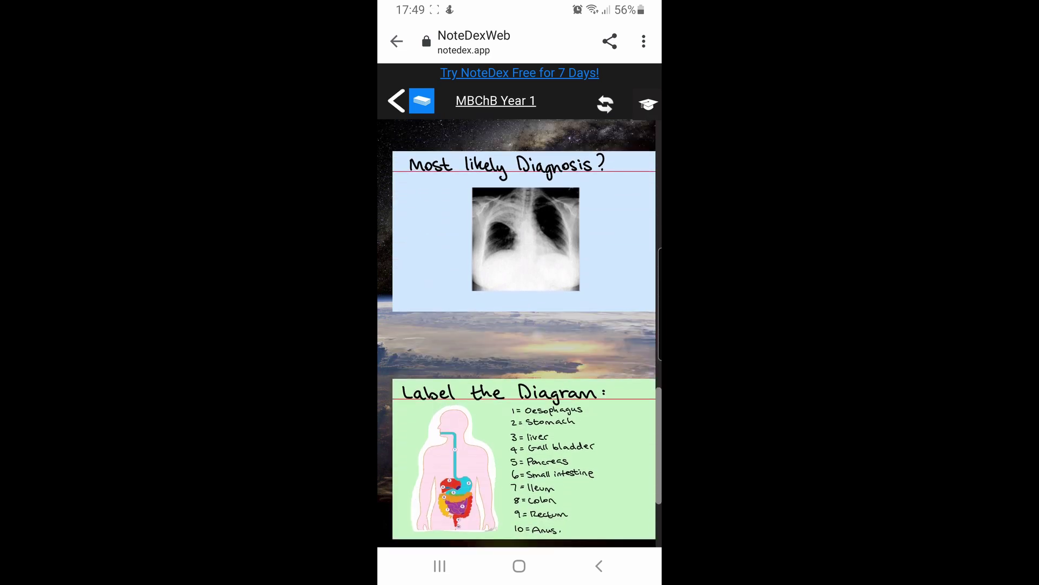
{"action": "scroll", "coordinate": [524, 333], "scroll_direction": "down", "scroll_amount": 5}
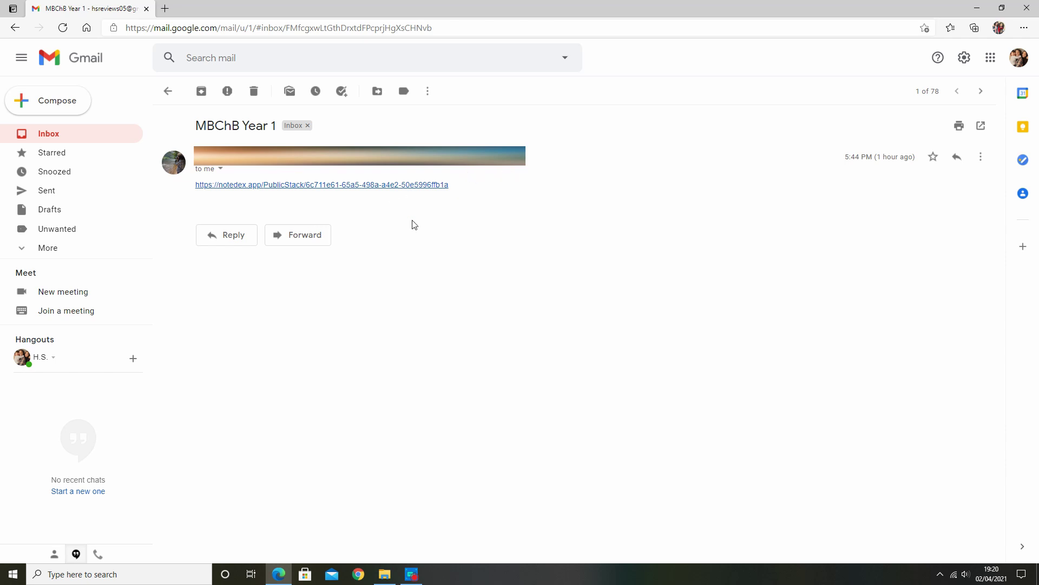
- Unlock the emailed shared-stack link with its password, decline Edge's save prompt, and open MBChB Year 1
{"action": "left_click", "coordinate": [382, 186]}
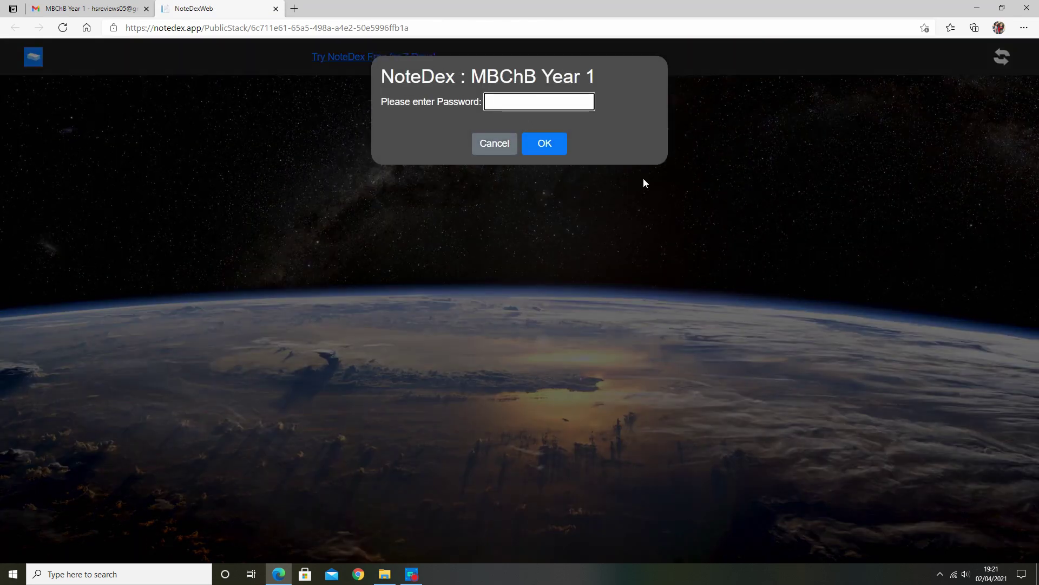
{"action": "type", "text": "••••••••••••"}
{"action": "left_click", "coordinate": [553, 143]}
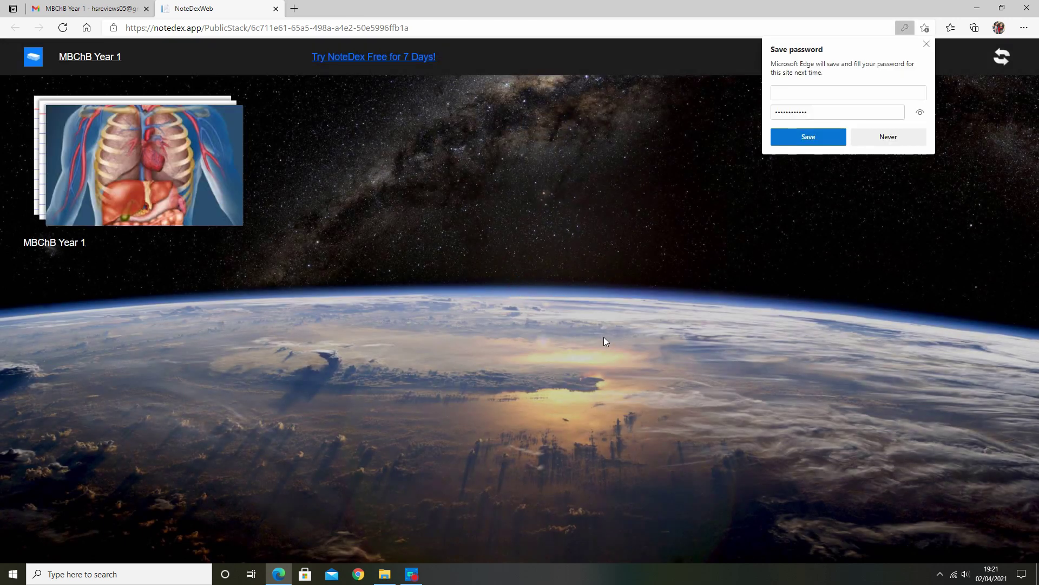
{"action": "left_click", "coordinate": [898, 143]}
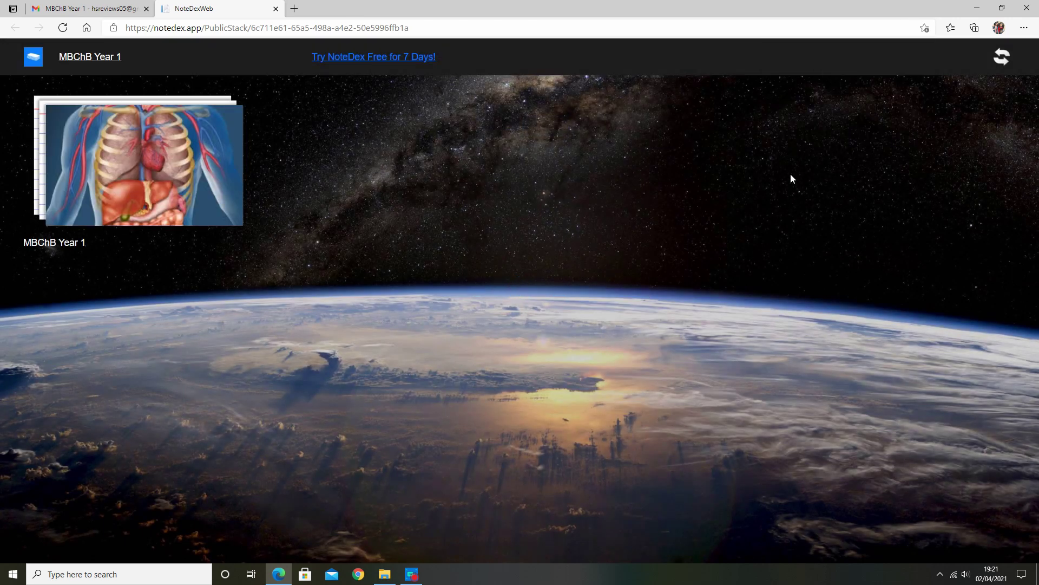
{"action": "left_click", "coordinate": [223, 147]}
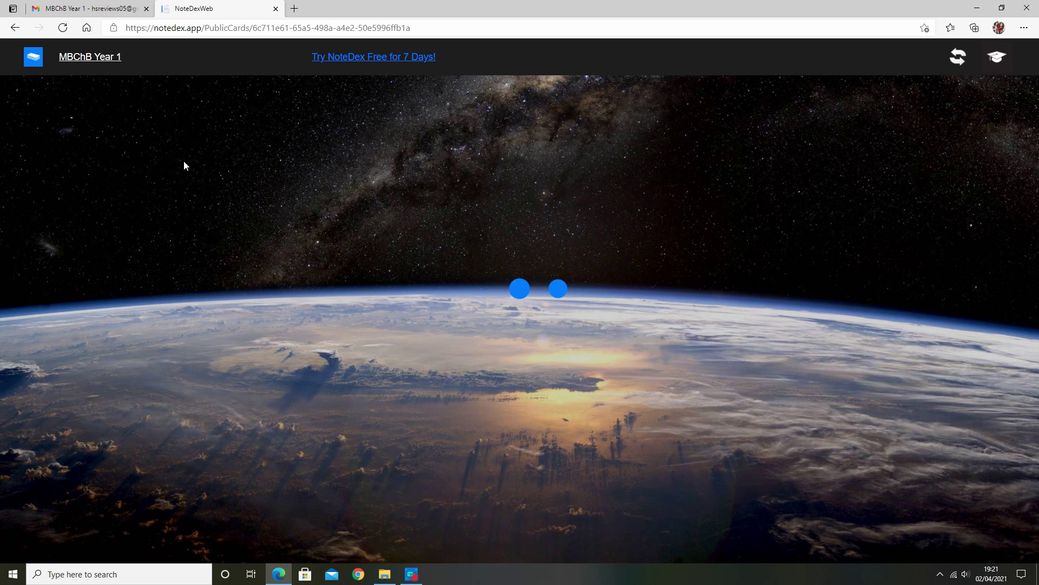